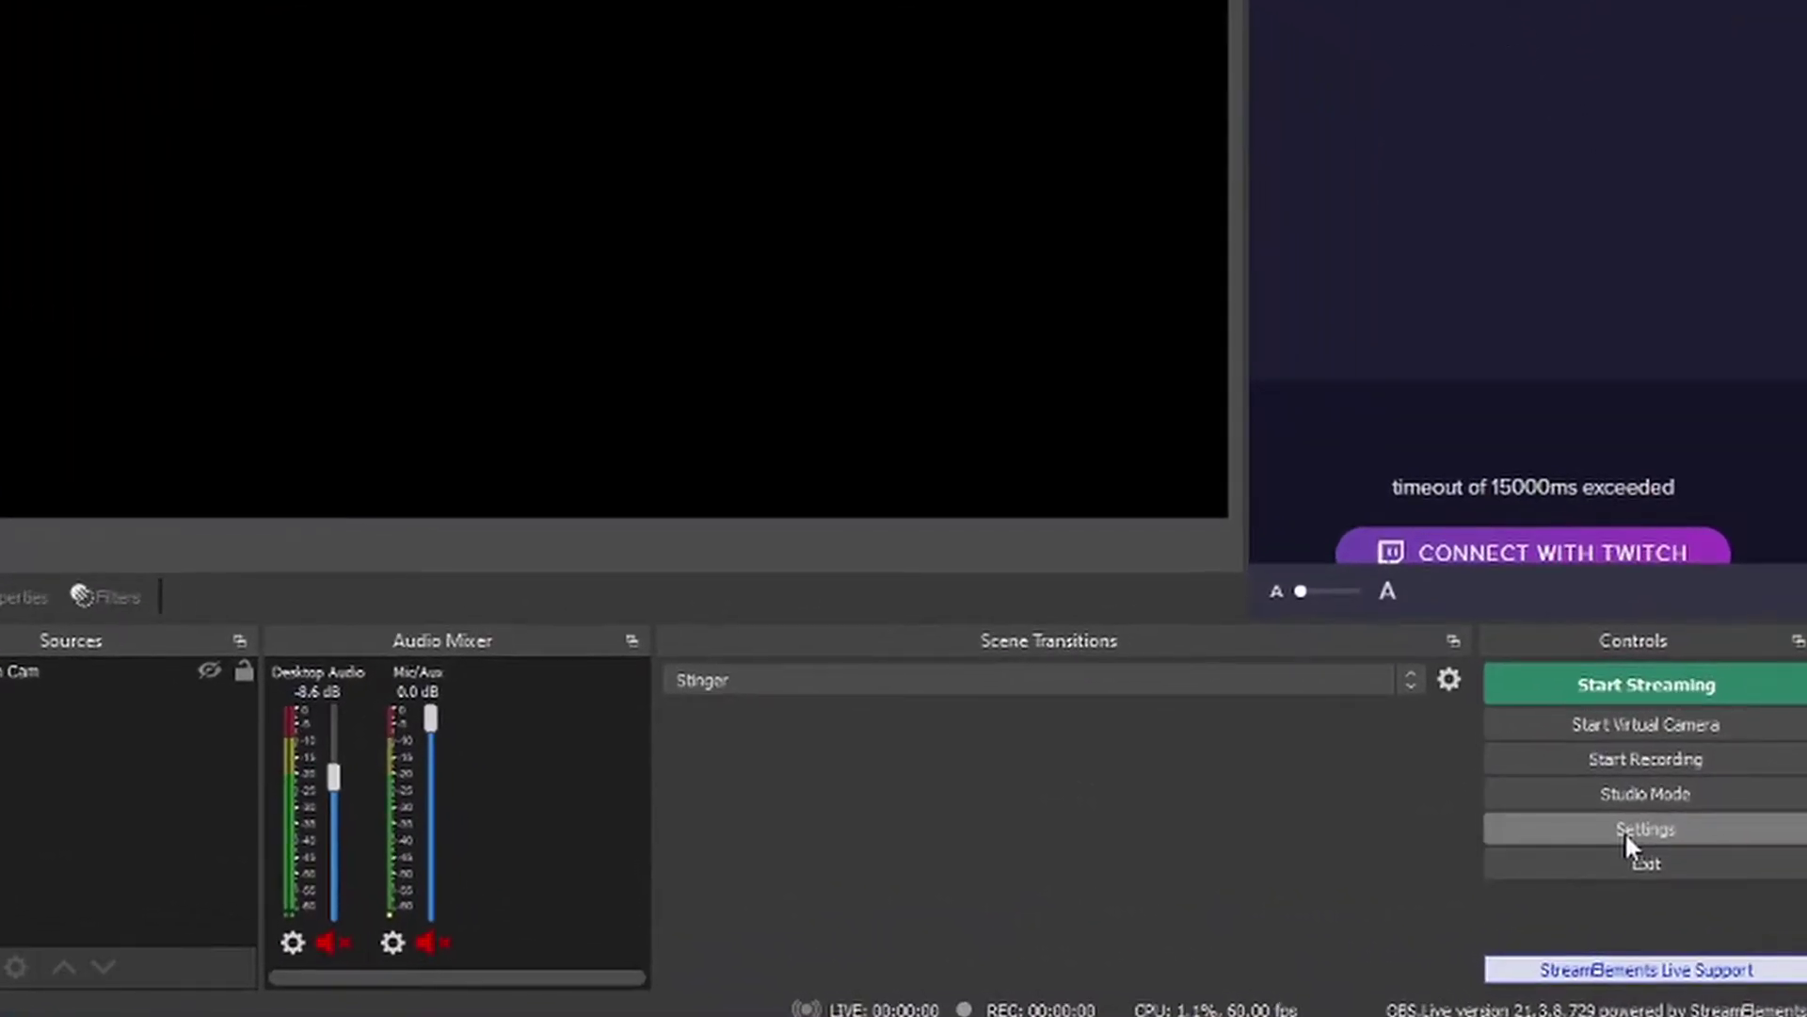
Confirm the OBS stream service is Twitch with the Auto (Recommended) ingest server
{"action": "left_click", "coordinate": [1694, 857]}
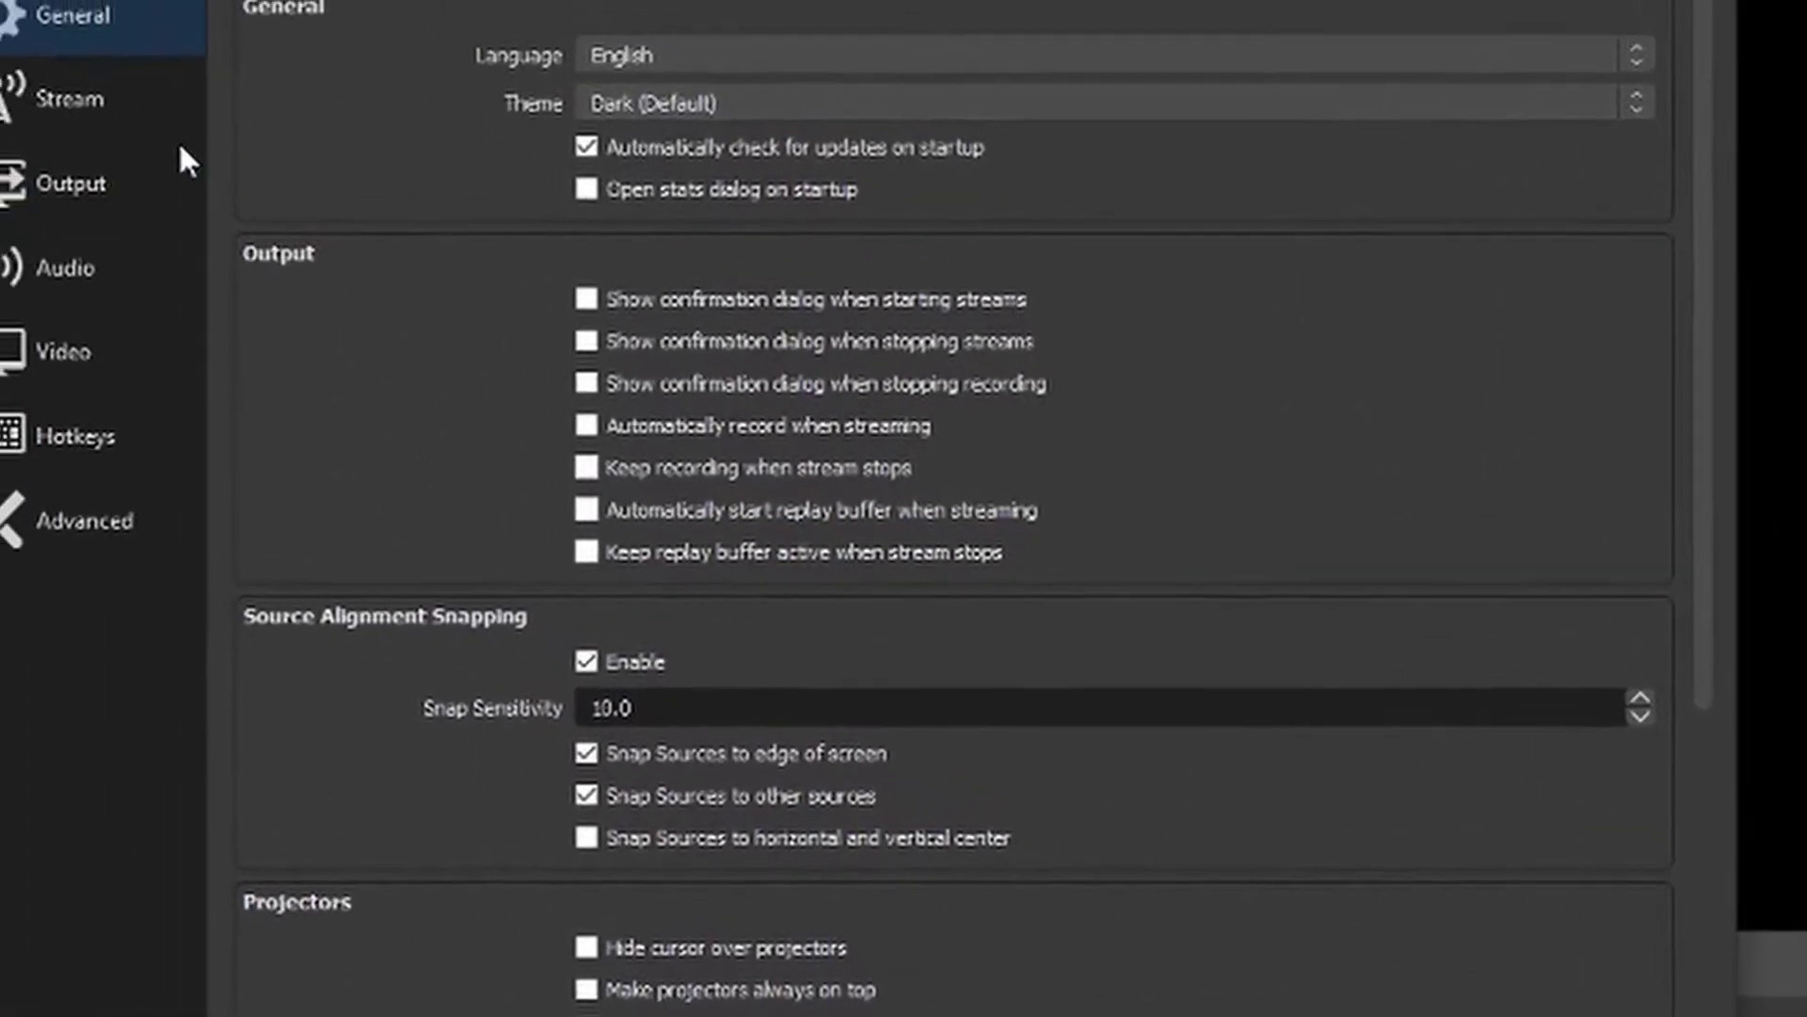
{"action": "left_click", "coordinate": [109, 164]}
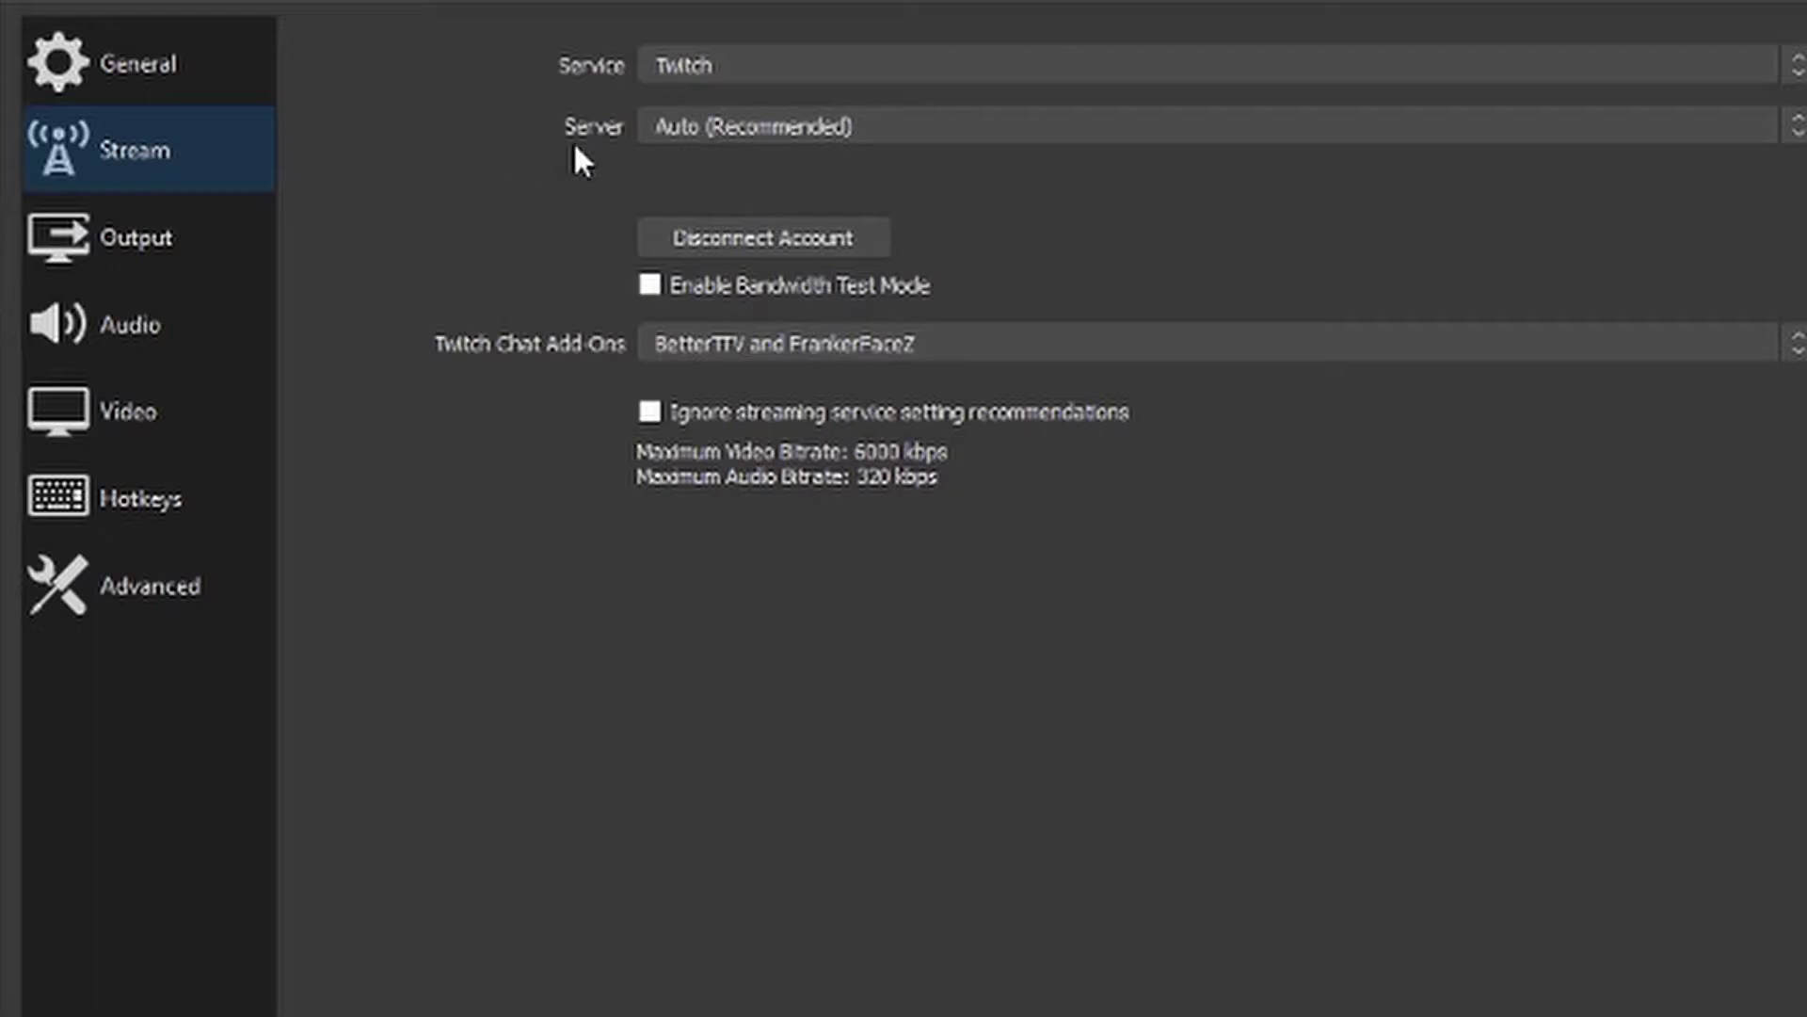
{"action": "left_click", "coordinate": [807, 76]}
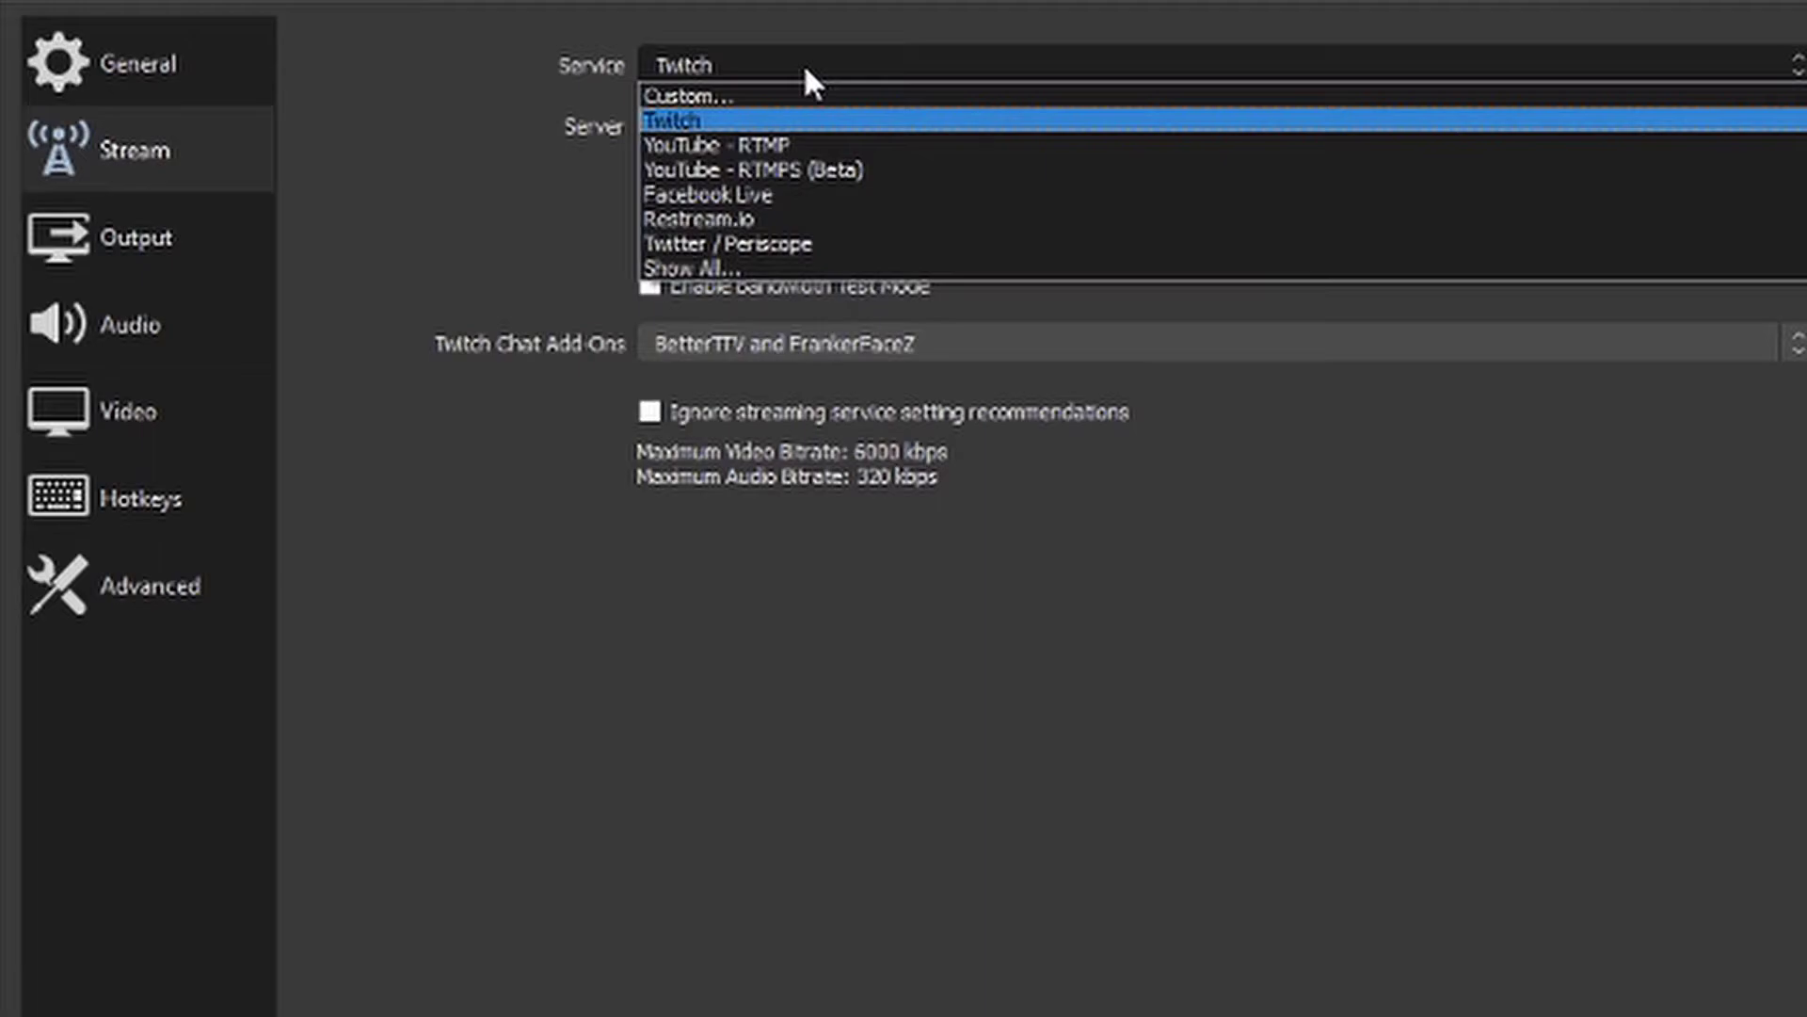
{"action": "left_click", "coordinate": [806, 68]}
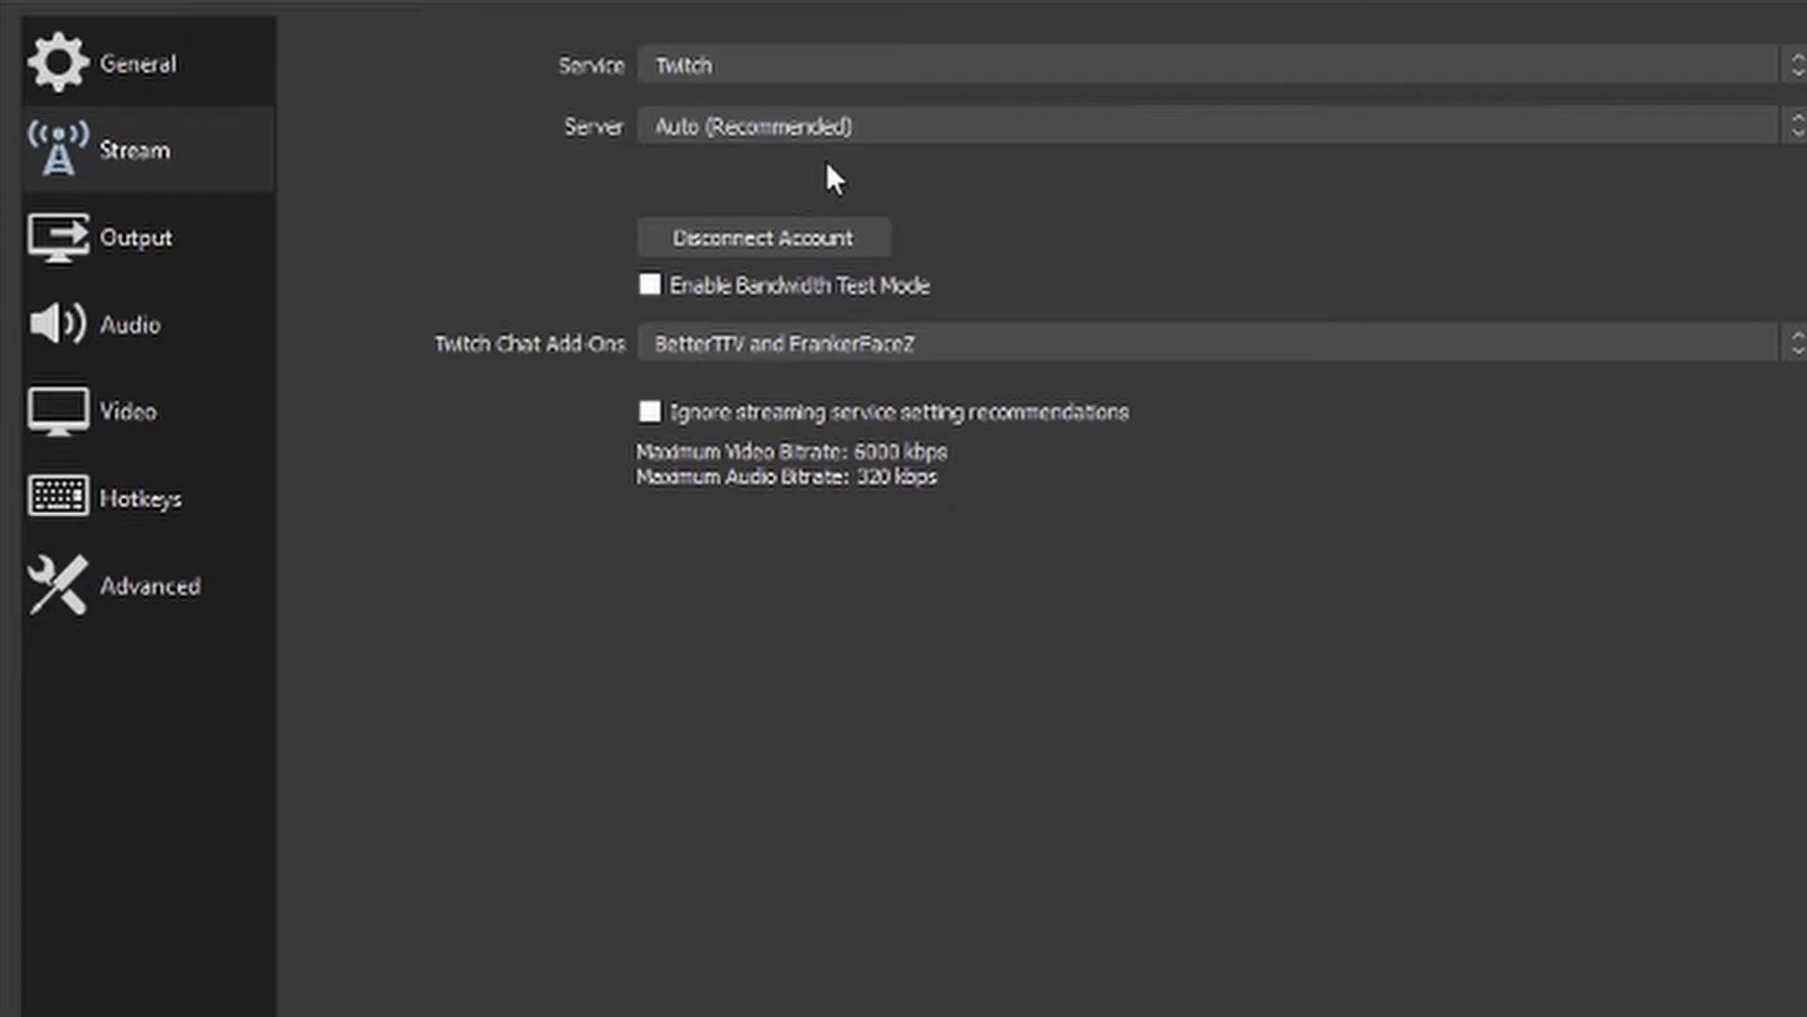
{"action": "left_click", "coordinate": [871, 130]}
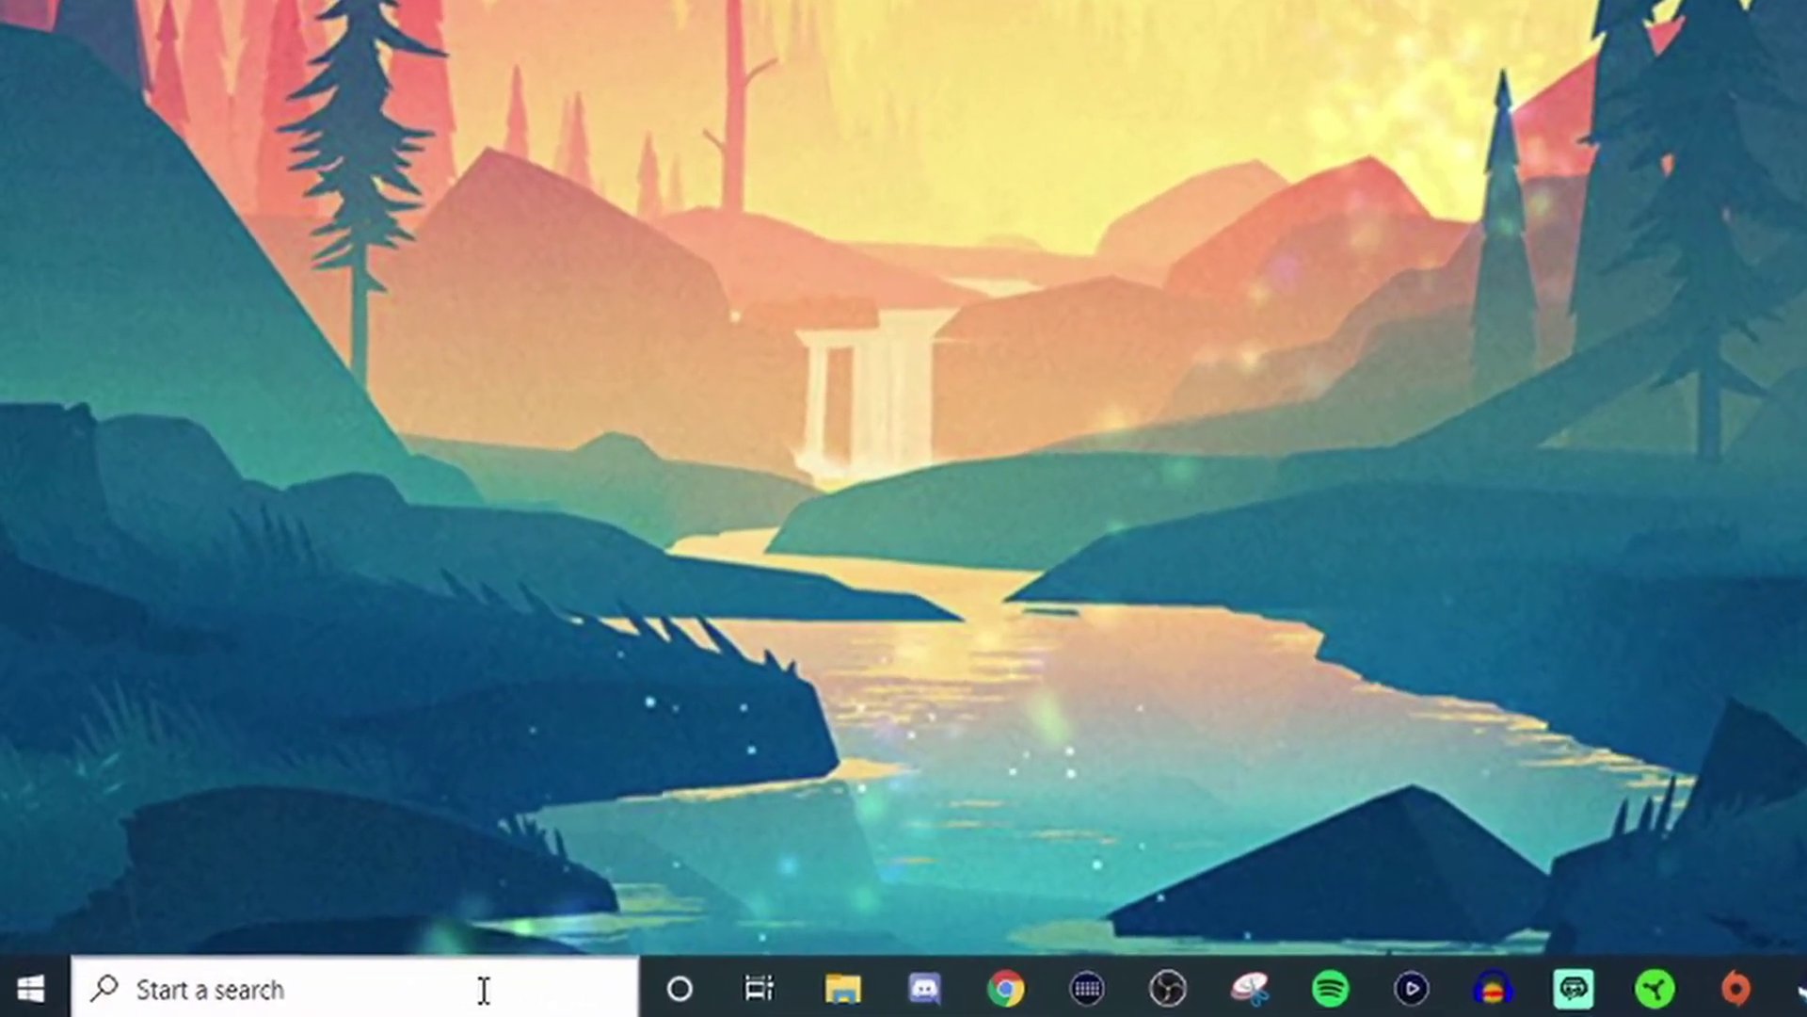
Run msconfig and tick Hide all Microsoft services on the Services tab
{"action": "left_click", "coordinate": [280, 992]}
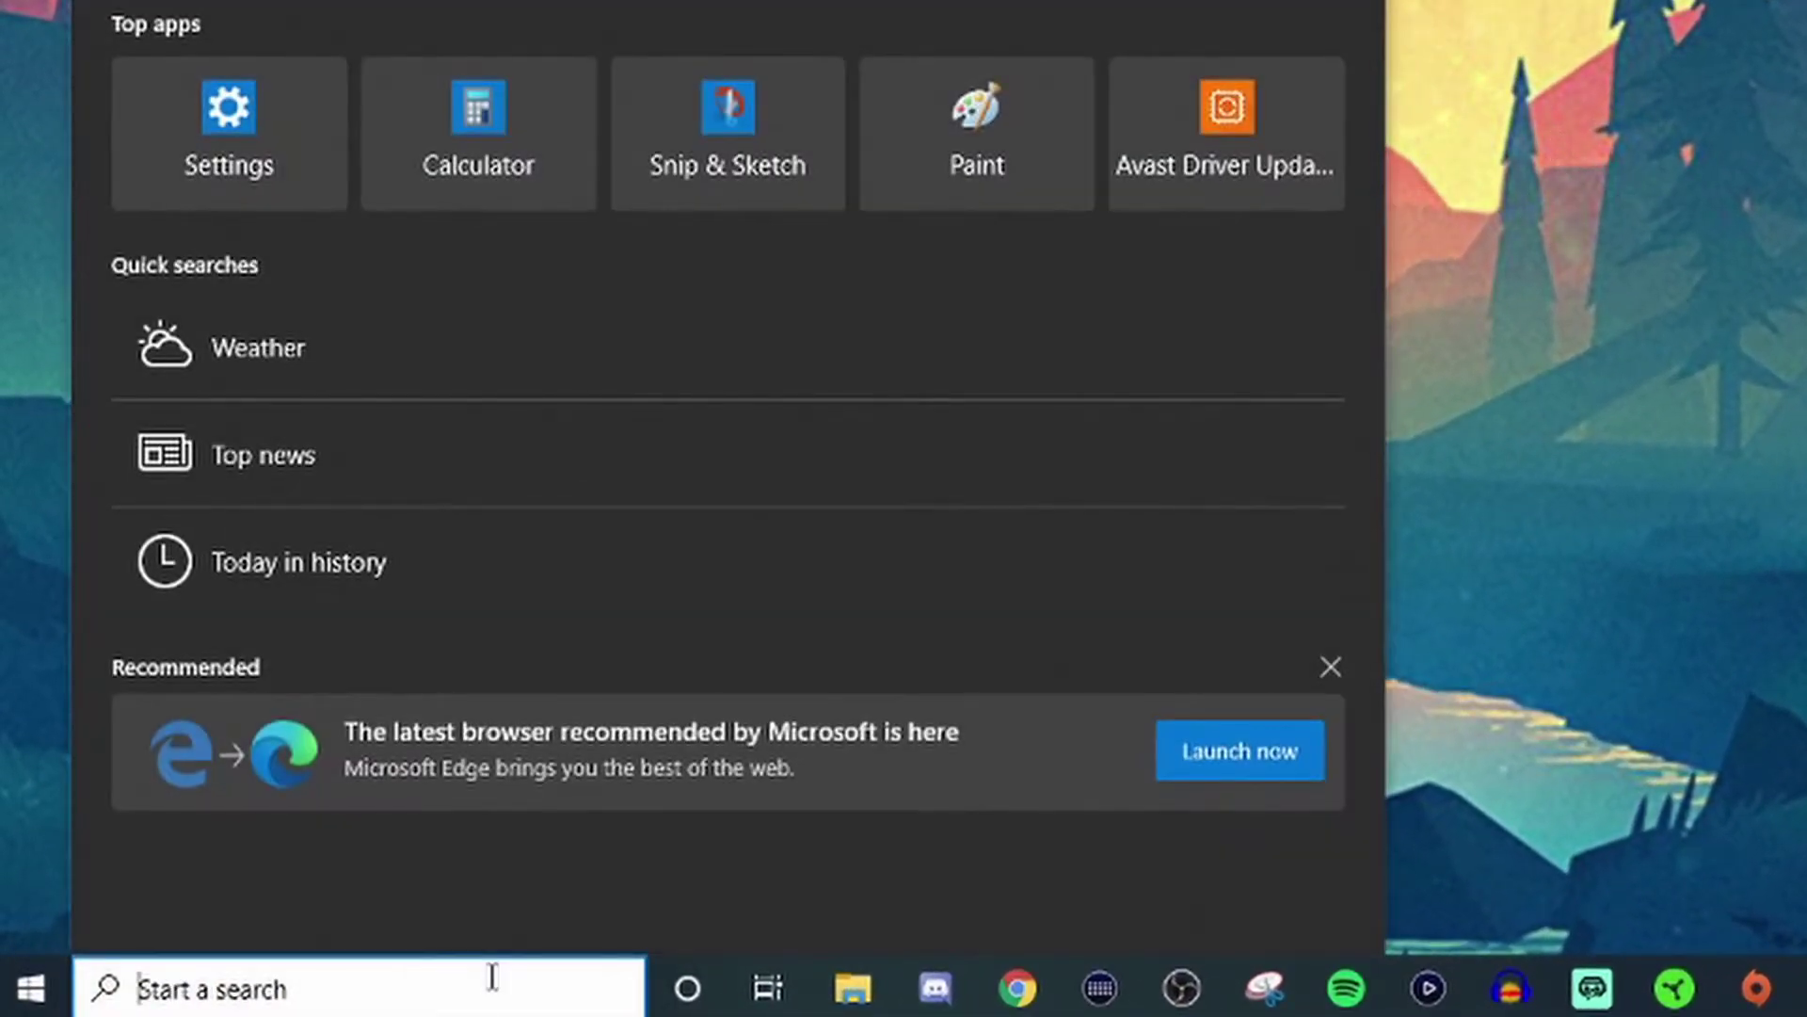
{"action": "type", "text": "msconfig"}
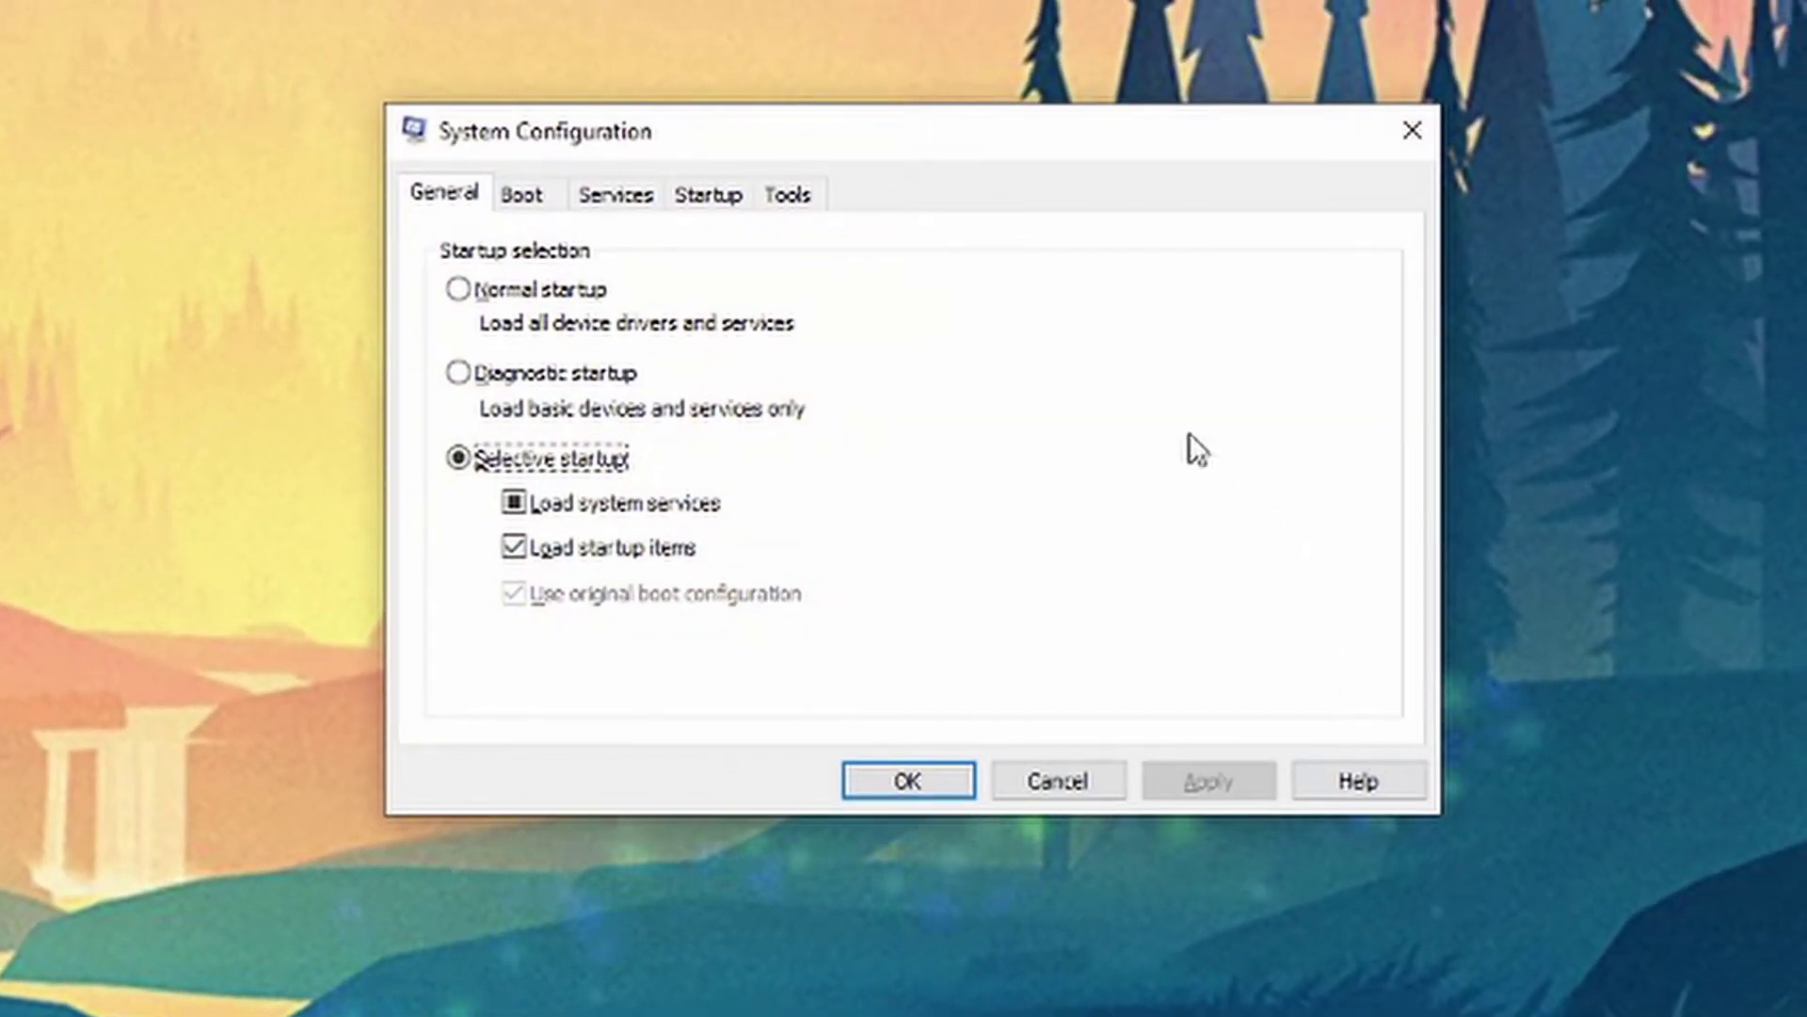
{"action": "left_click", "coordinate": [629, 211]}
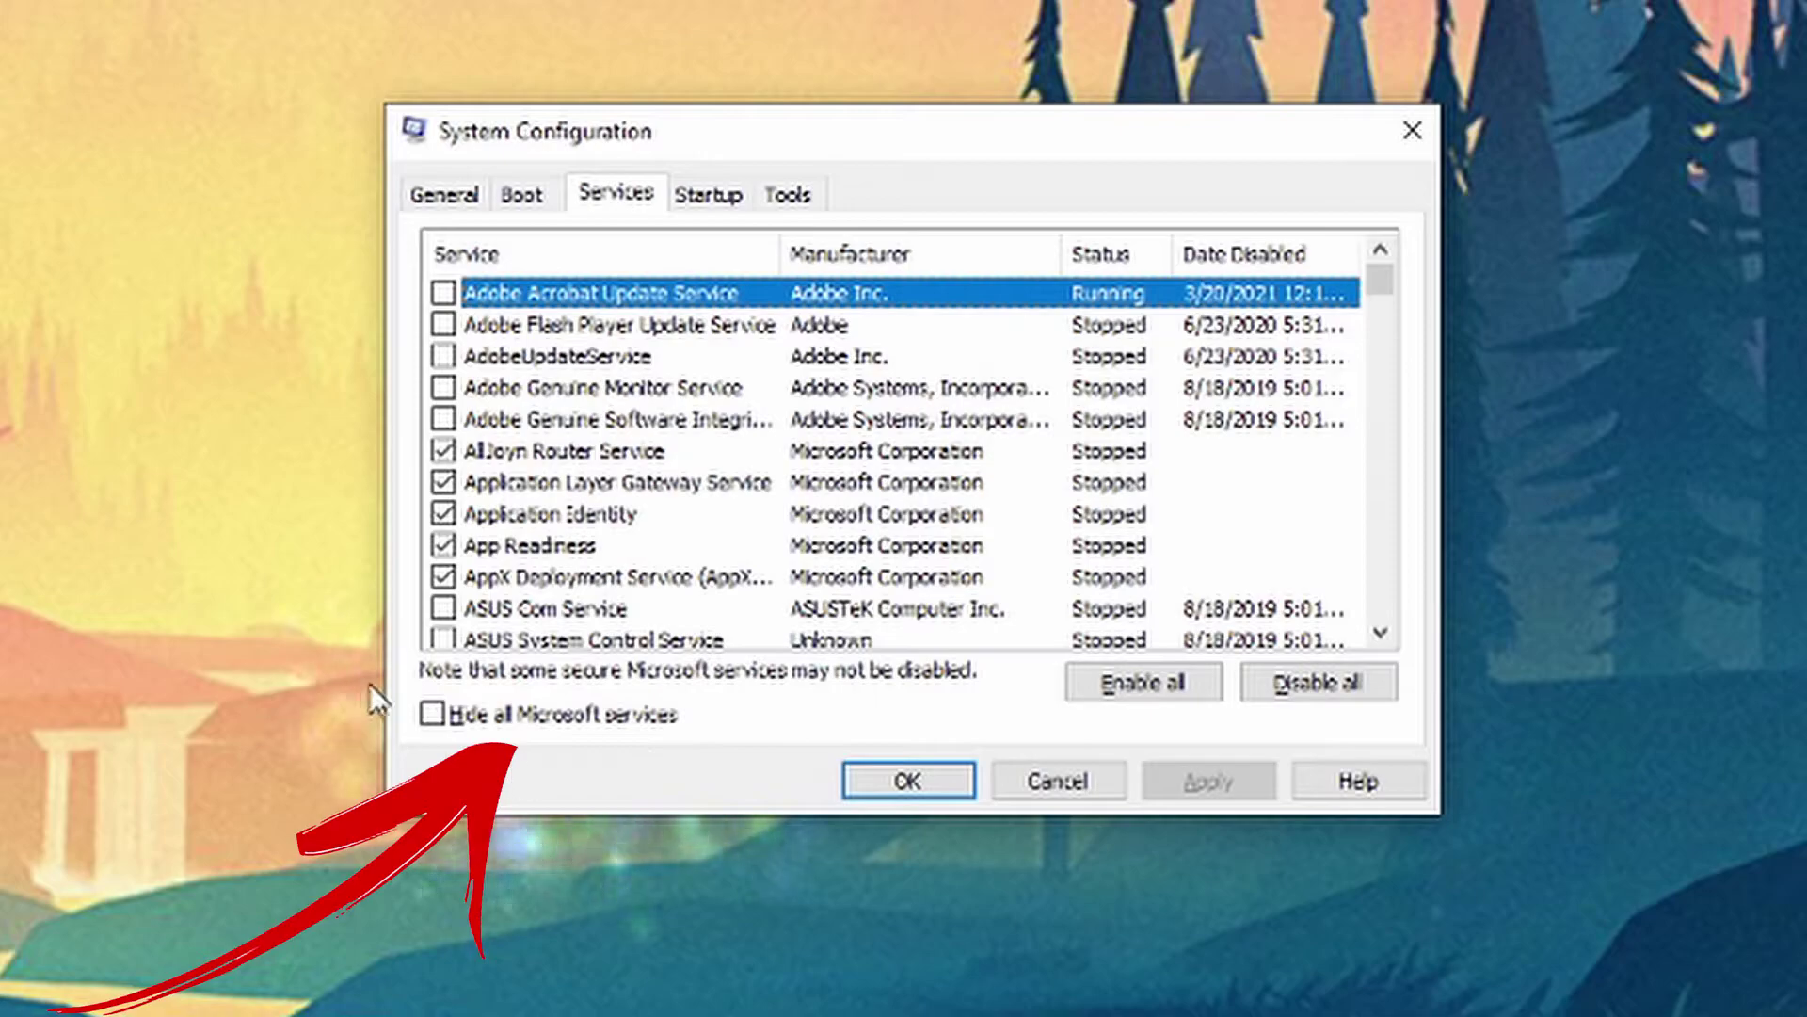
{"action": "left_click", "coordinate": [447, 723]}
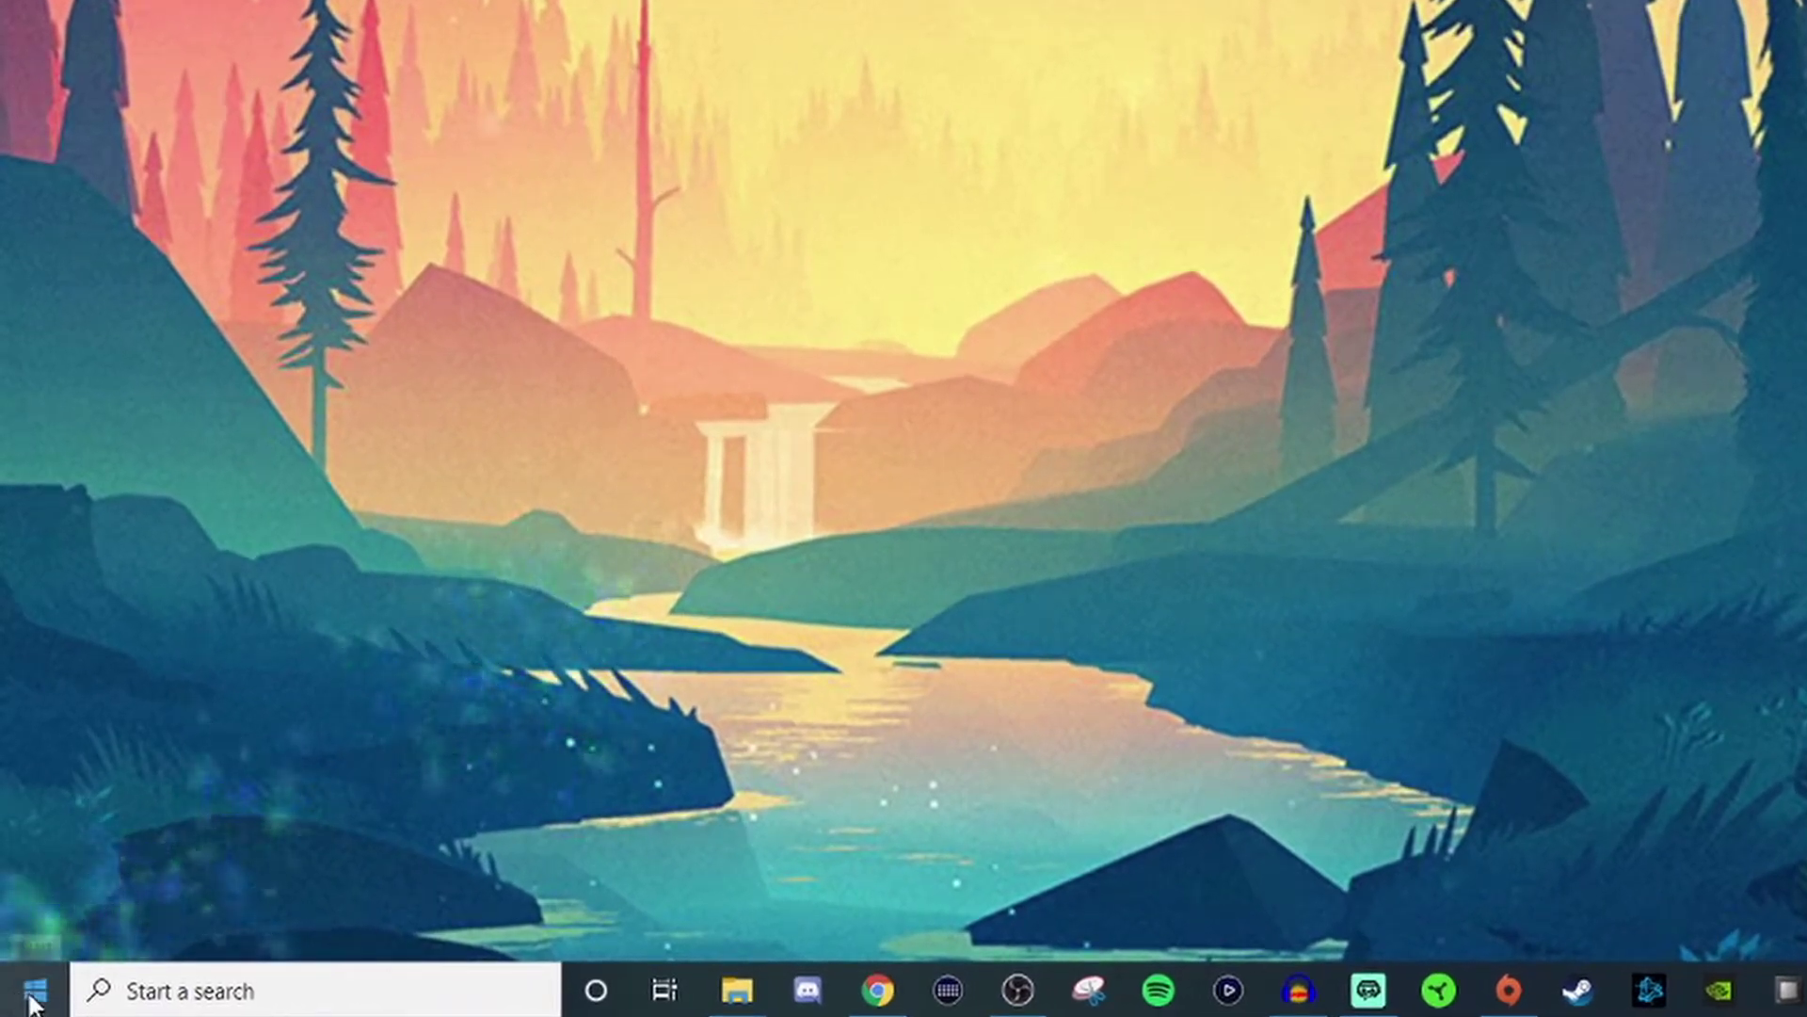
Launch Task Manager, scroll through the running processes, then view the Startup apps list
{"action": "right_click", "coordinate": [36, 1001]}
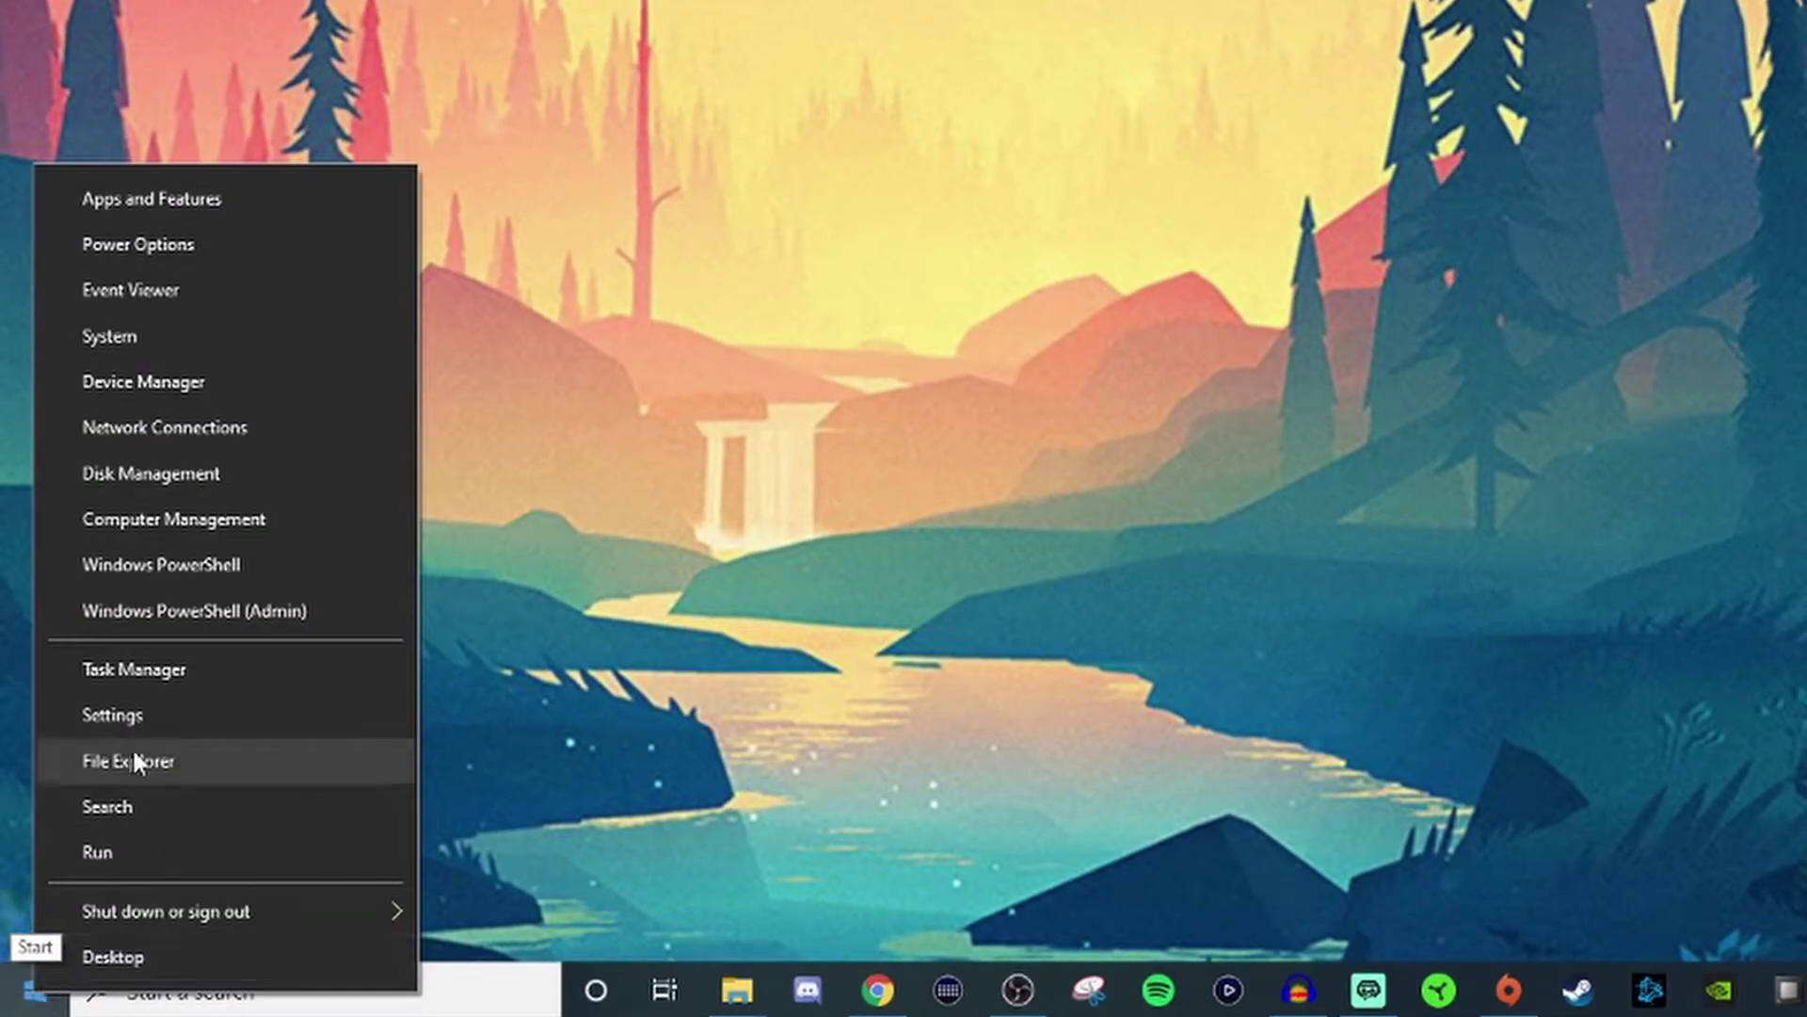
{"action": "left_click", "coordinate": [181, 670]}
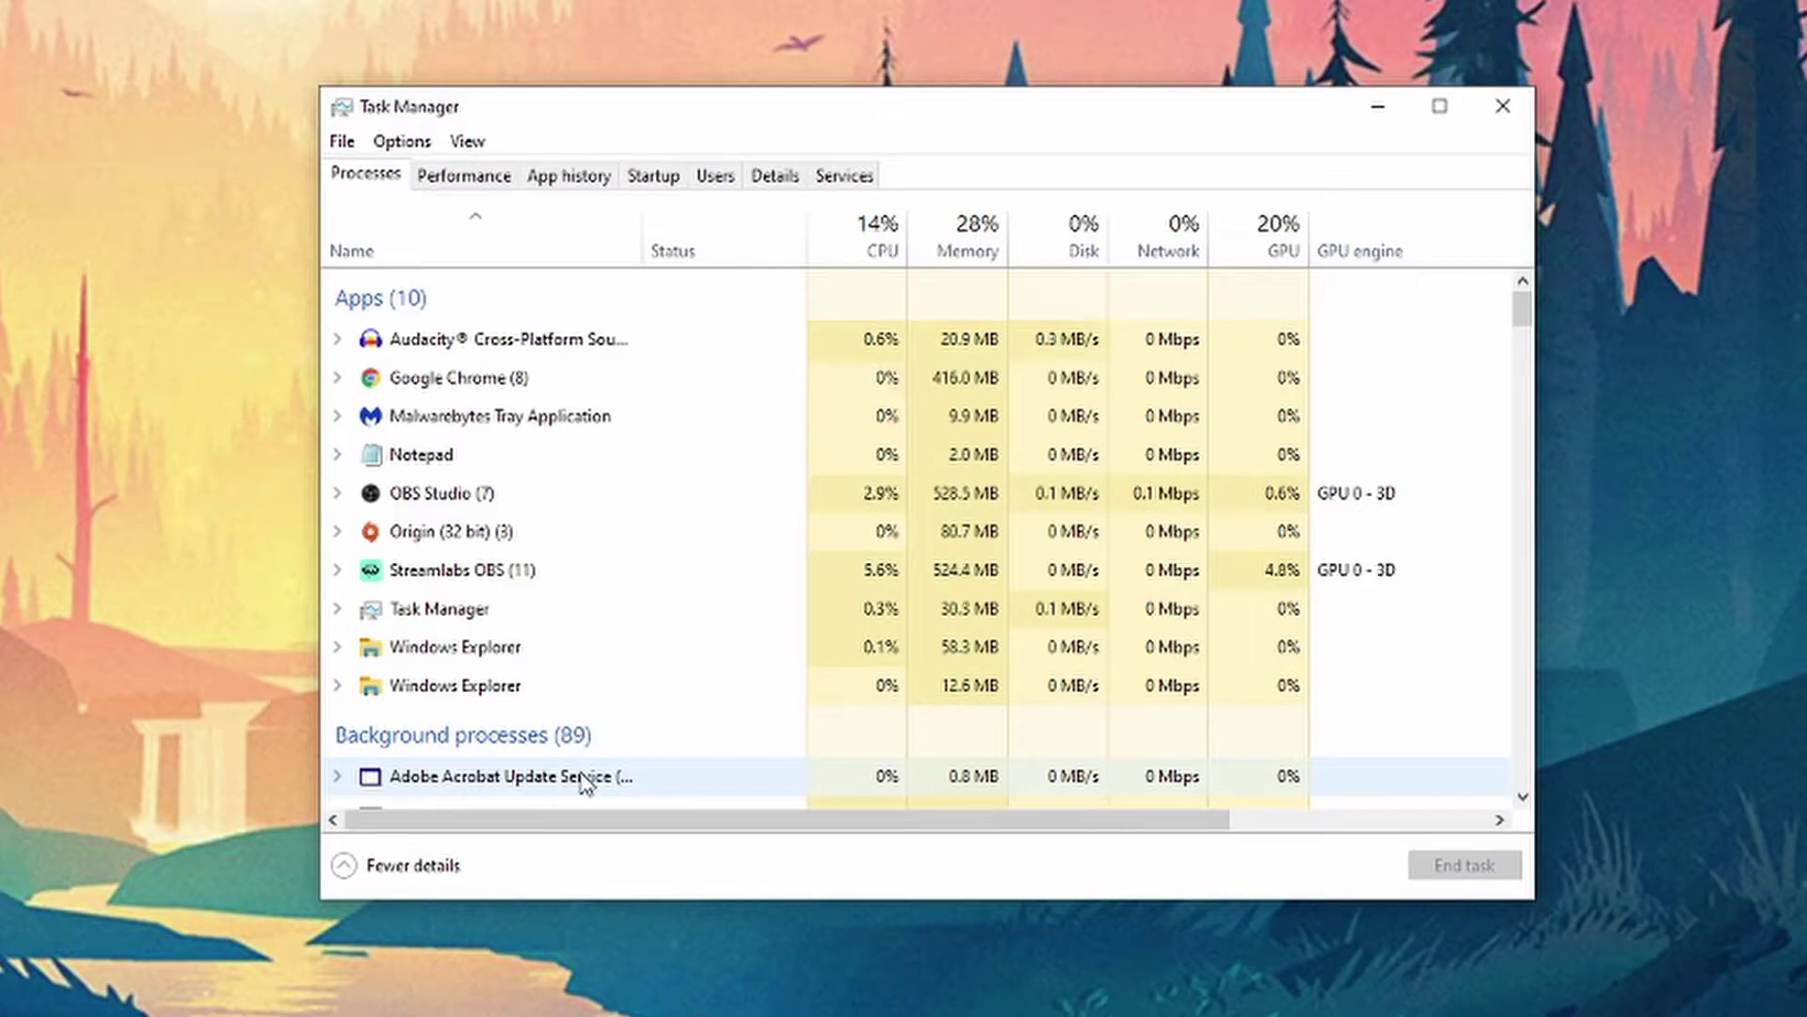
{"action": "left_click_drag", "start_coordinate": [1520, 315], "coordinate": [1505, 569]}
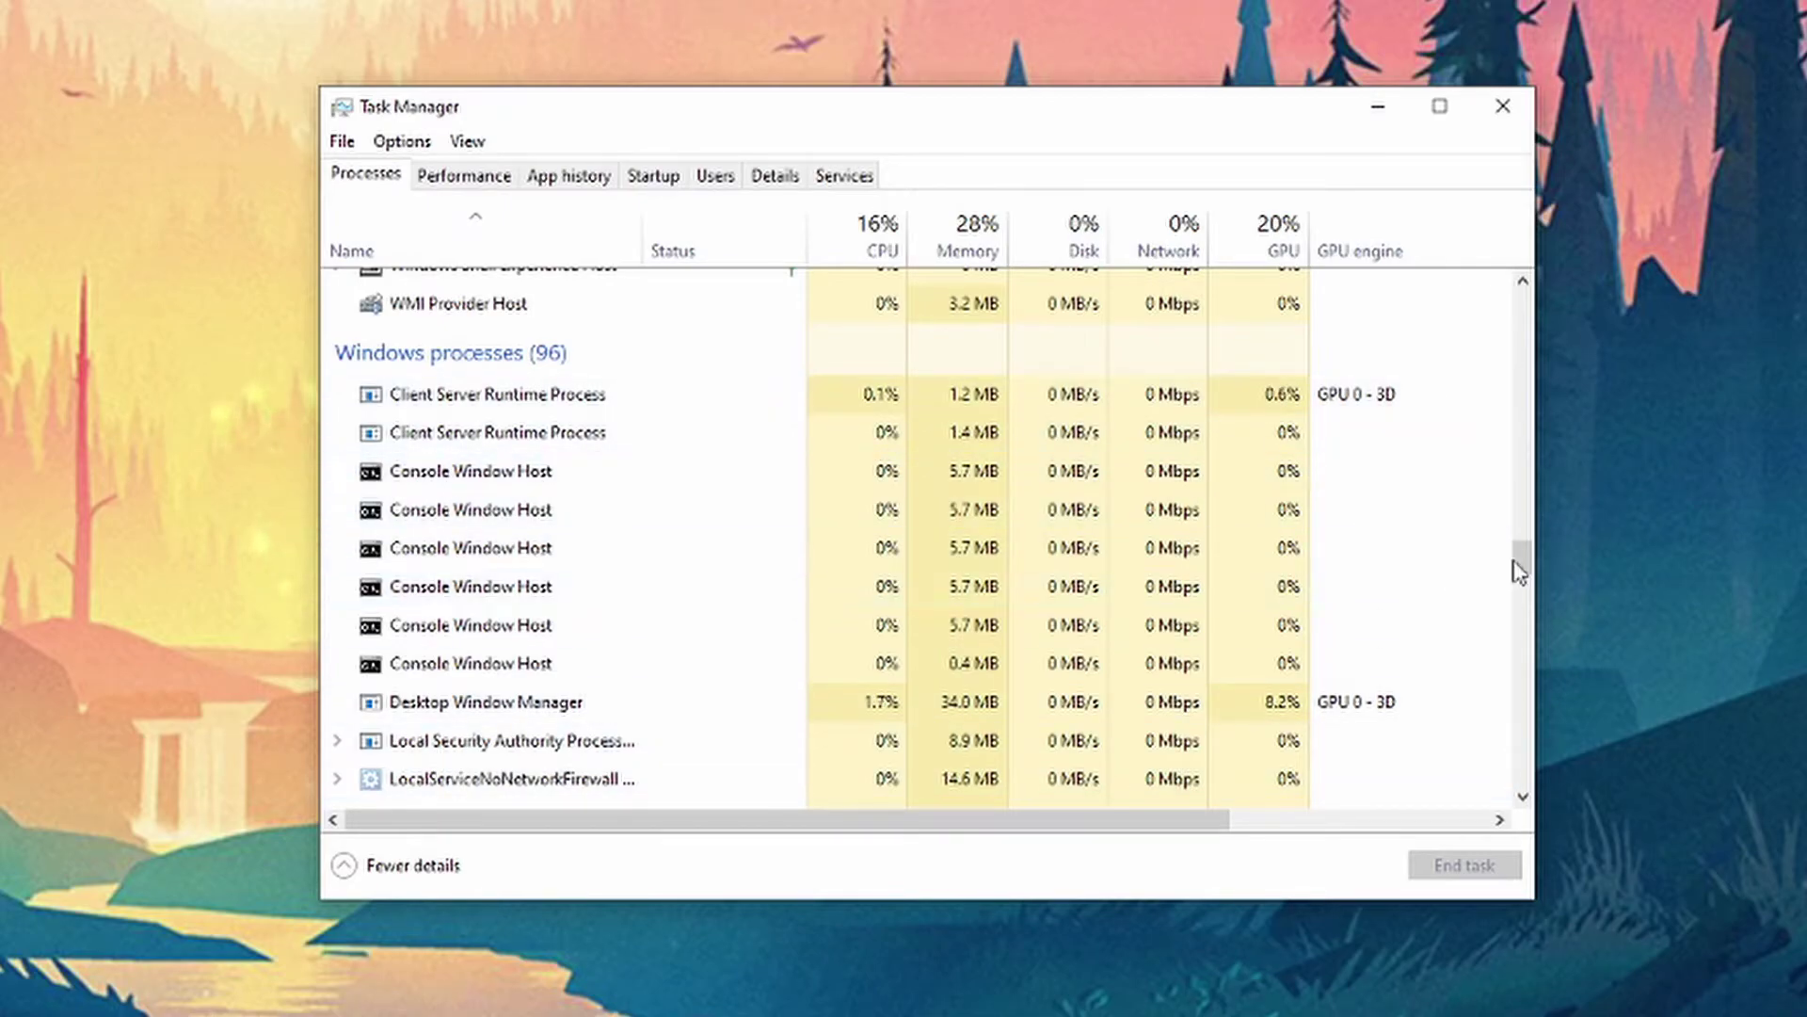
{"action": "left_click_drag", "start_coordinate": [1522, 565], "coordinate": [1458, 320]}
{"action": "scroll", "coordinate": [946, 542], "scroll_direction": "up", "scroll_amount": 1}
{"action": "scroll", "coordinate": [1521, 528], "scroll_direction": "up", "scroll_amount": 4}
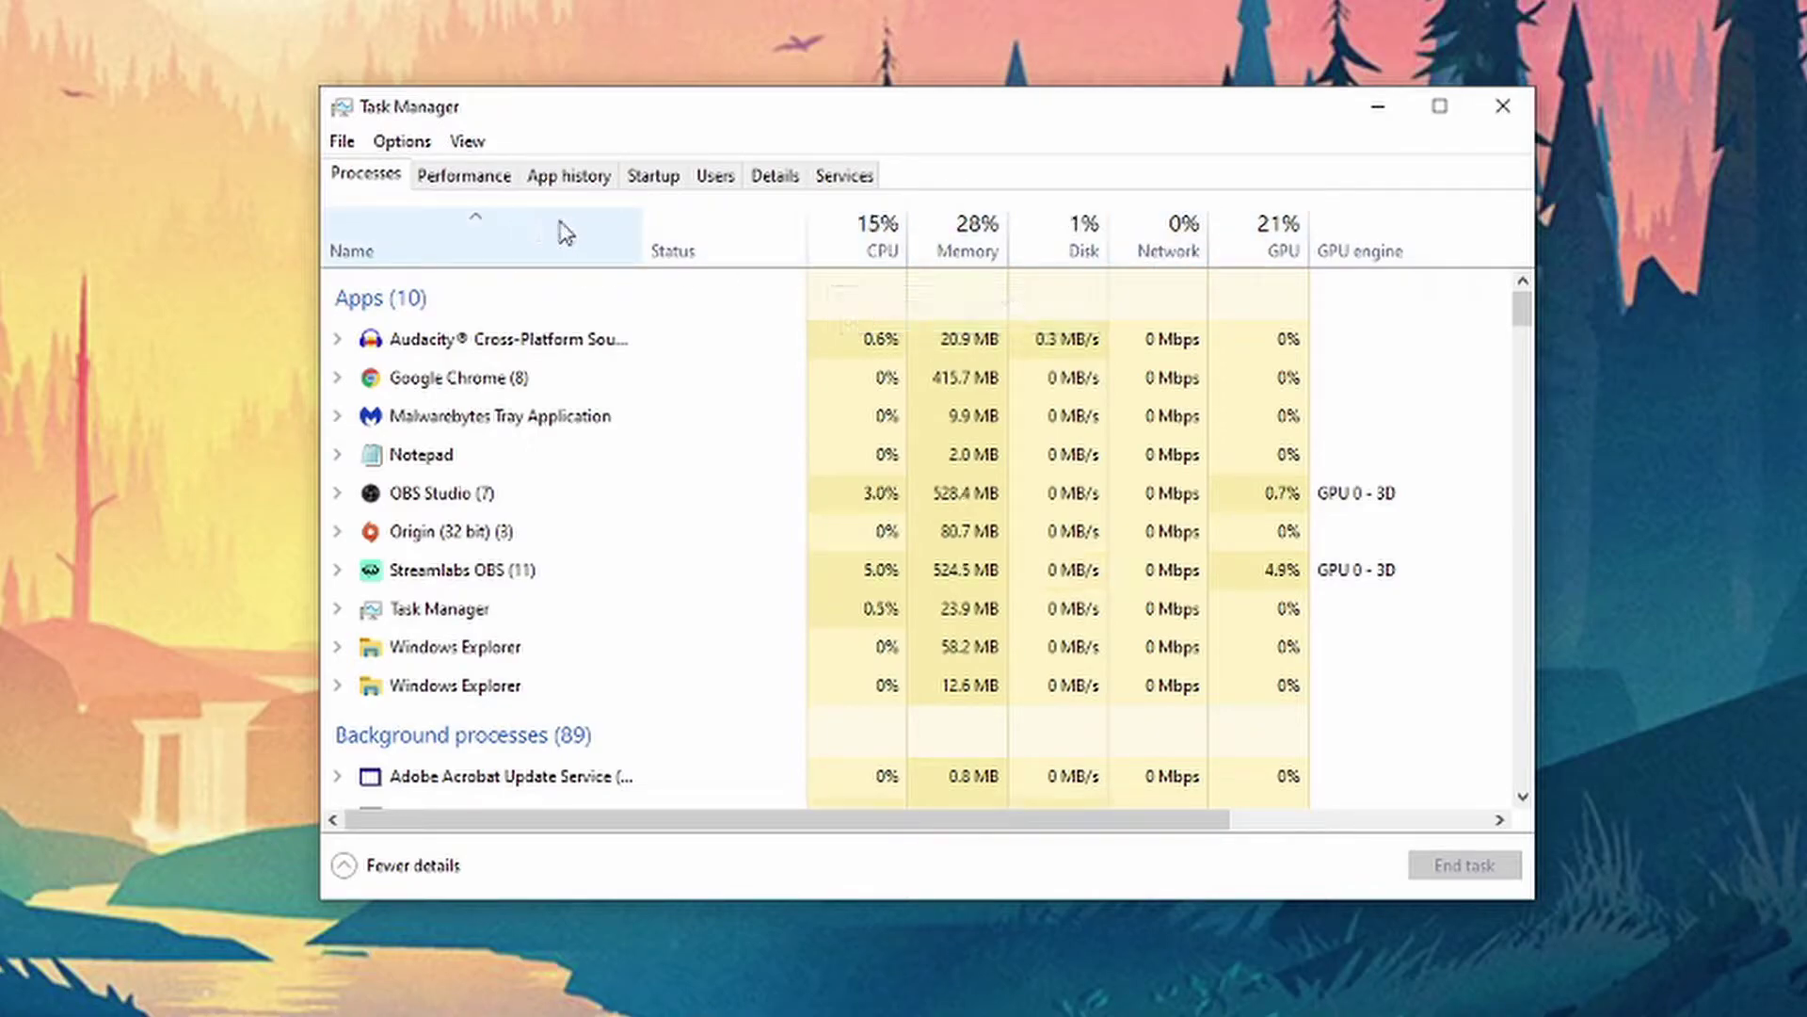
{"action": "left_click", "coordinate": [661, 182]}
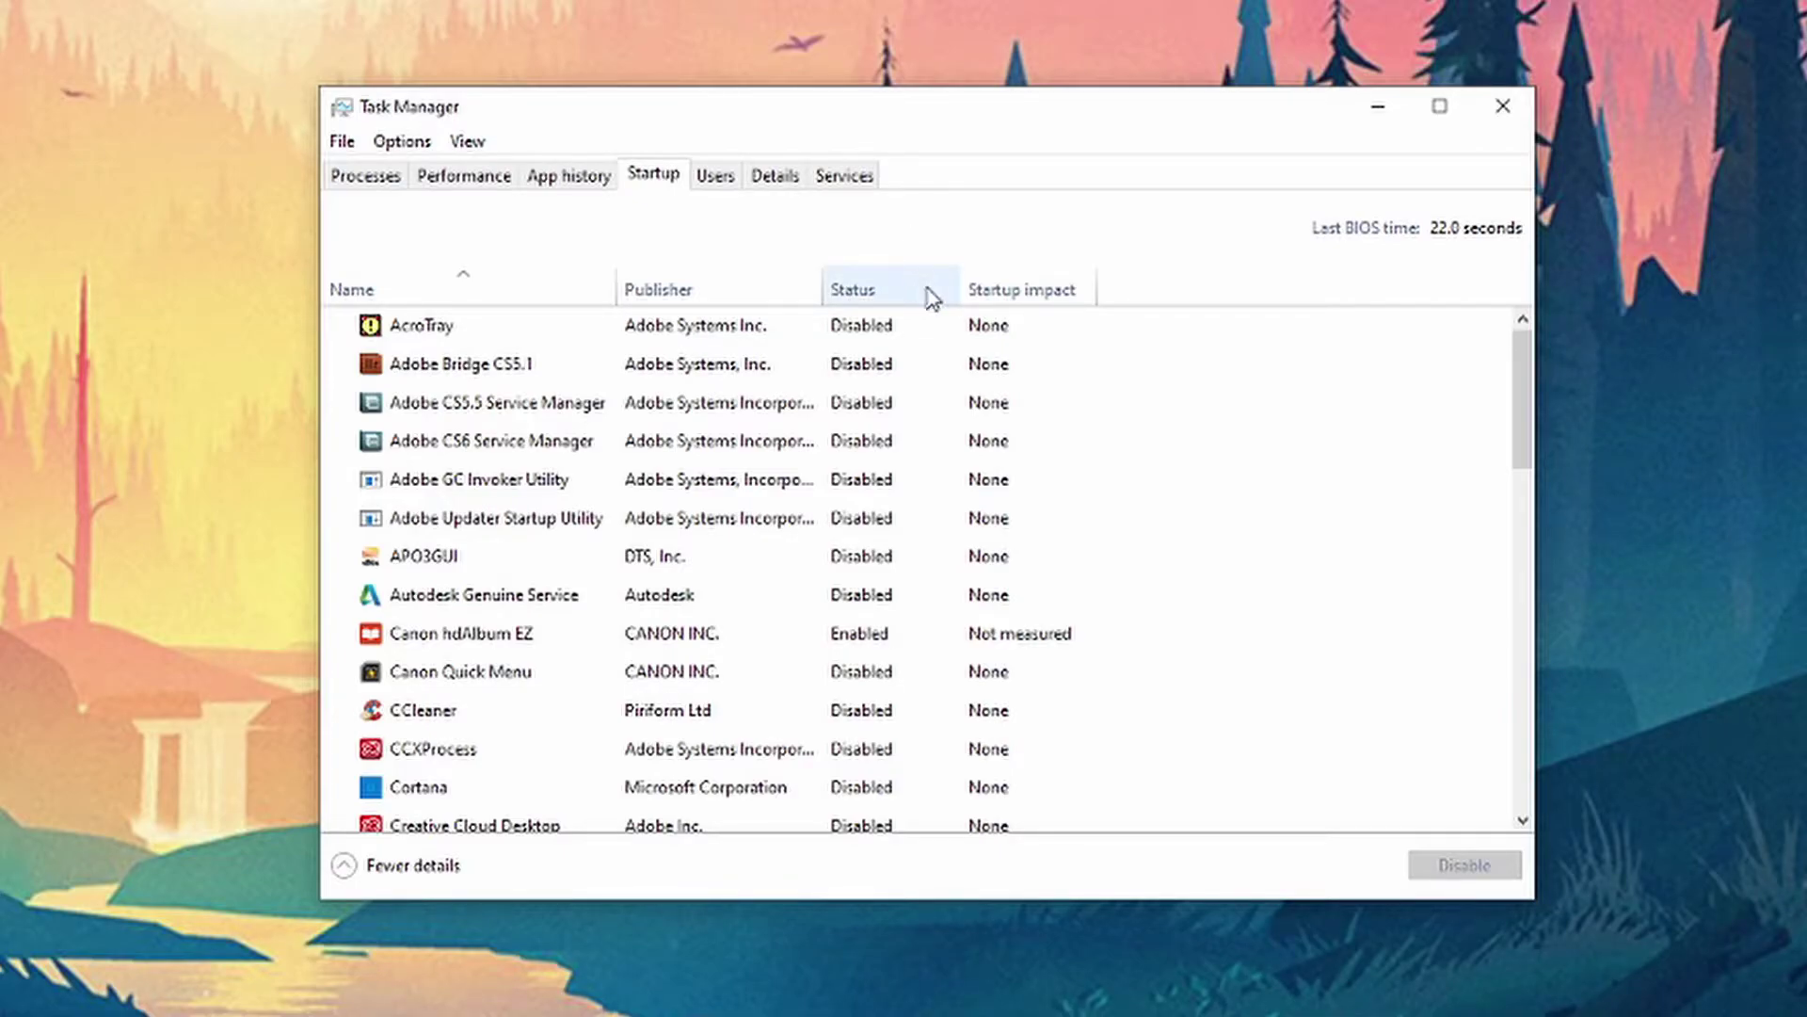
Close Task Manager and search Windows for 'performance'
{"action": "left_click", "coordinate": [1518, 120]}
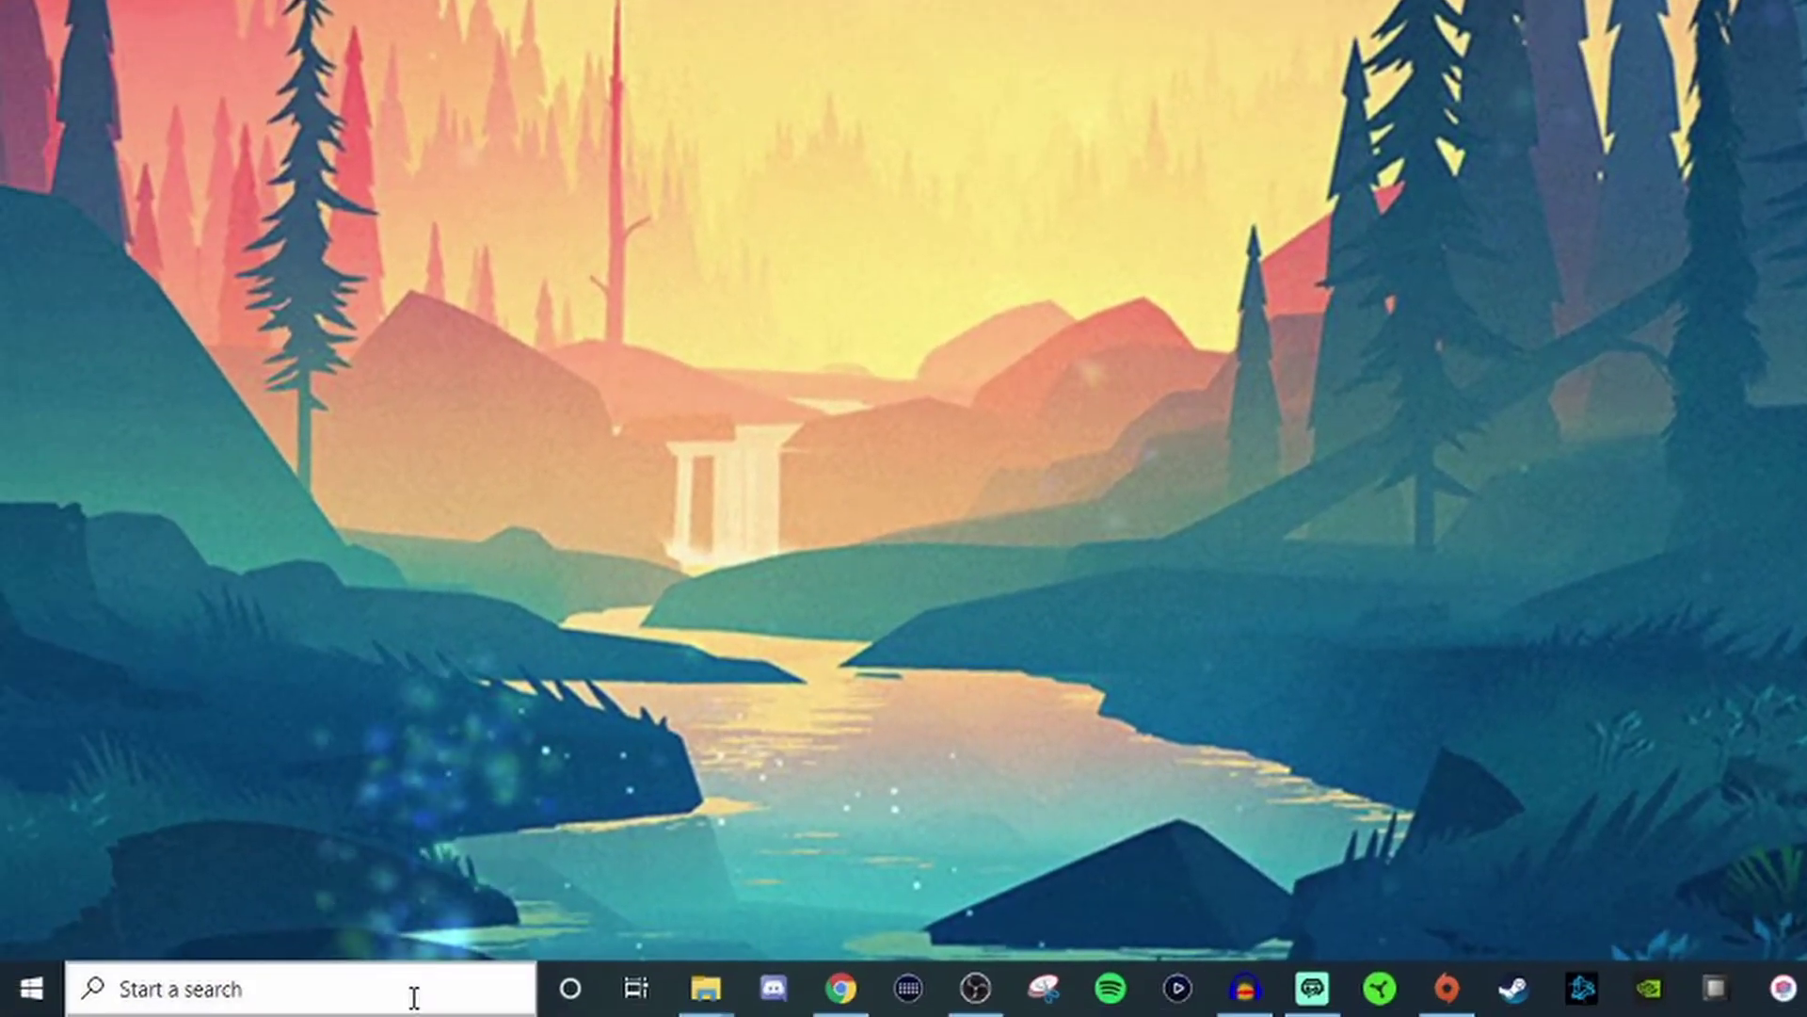
{"action": "left_click", "coordinate": [412, 993]}
{"action": "type", "text": "per"}
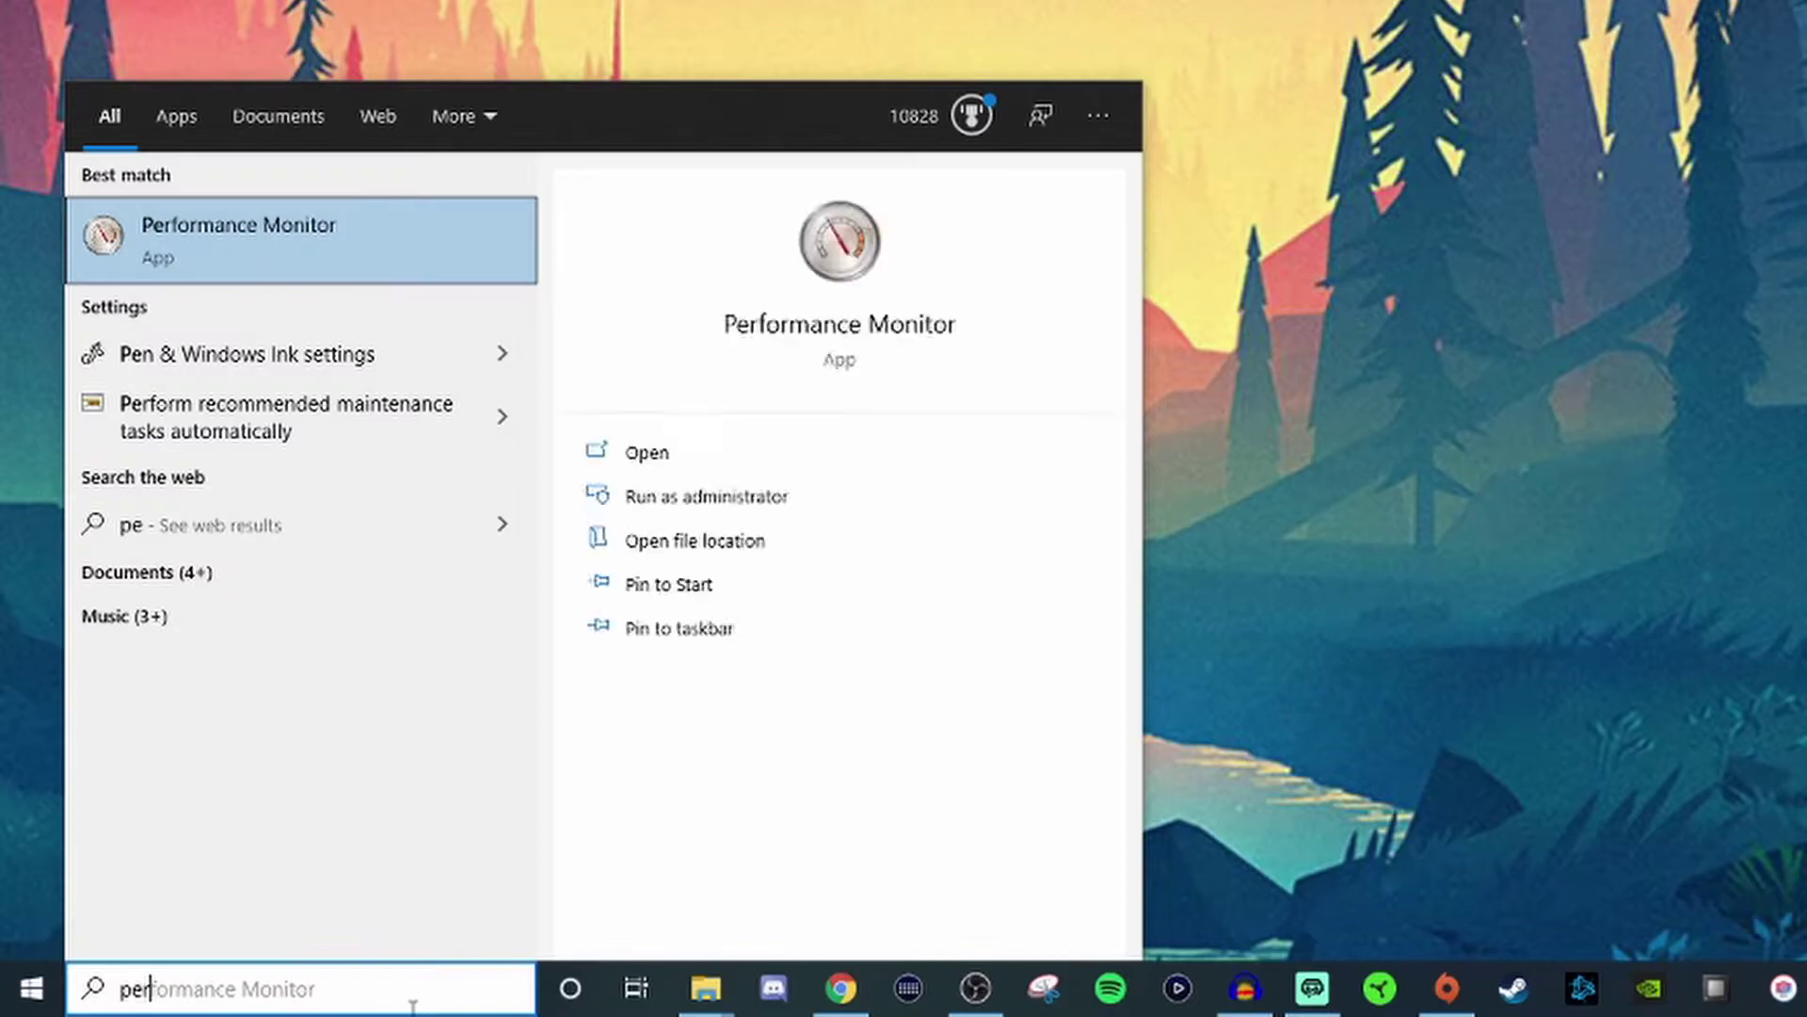
{"action": "type", "text": "formance"}
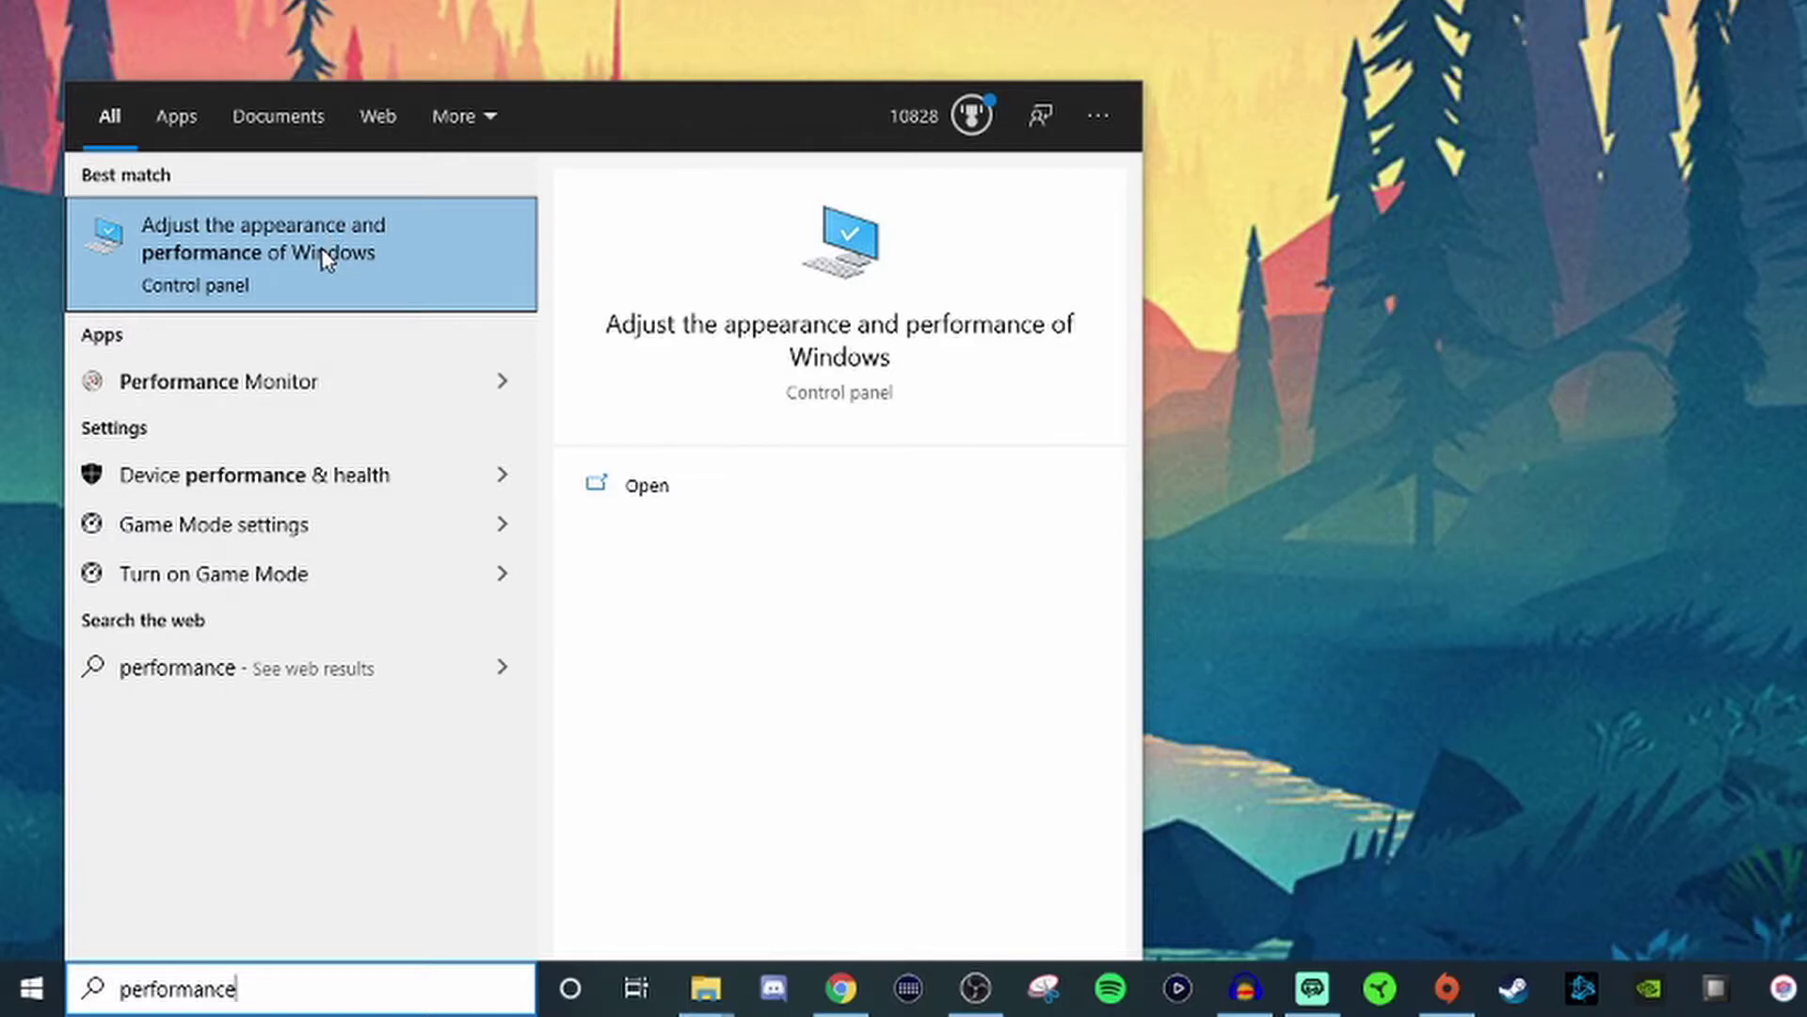
Open 'Adjust the appearance and performance of Windows' to review the Visual Effects options
{"action": "left_click", "coordinate": [344, 261]}
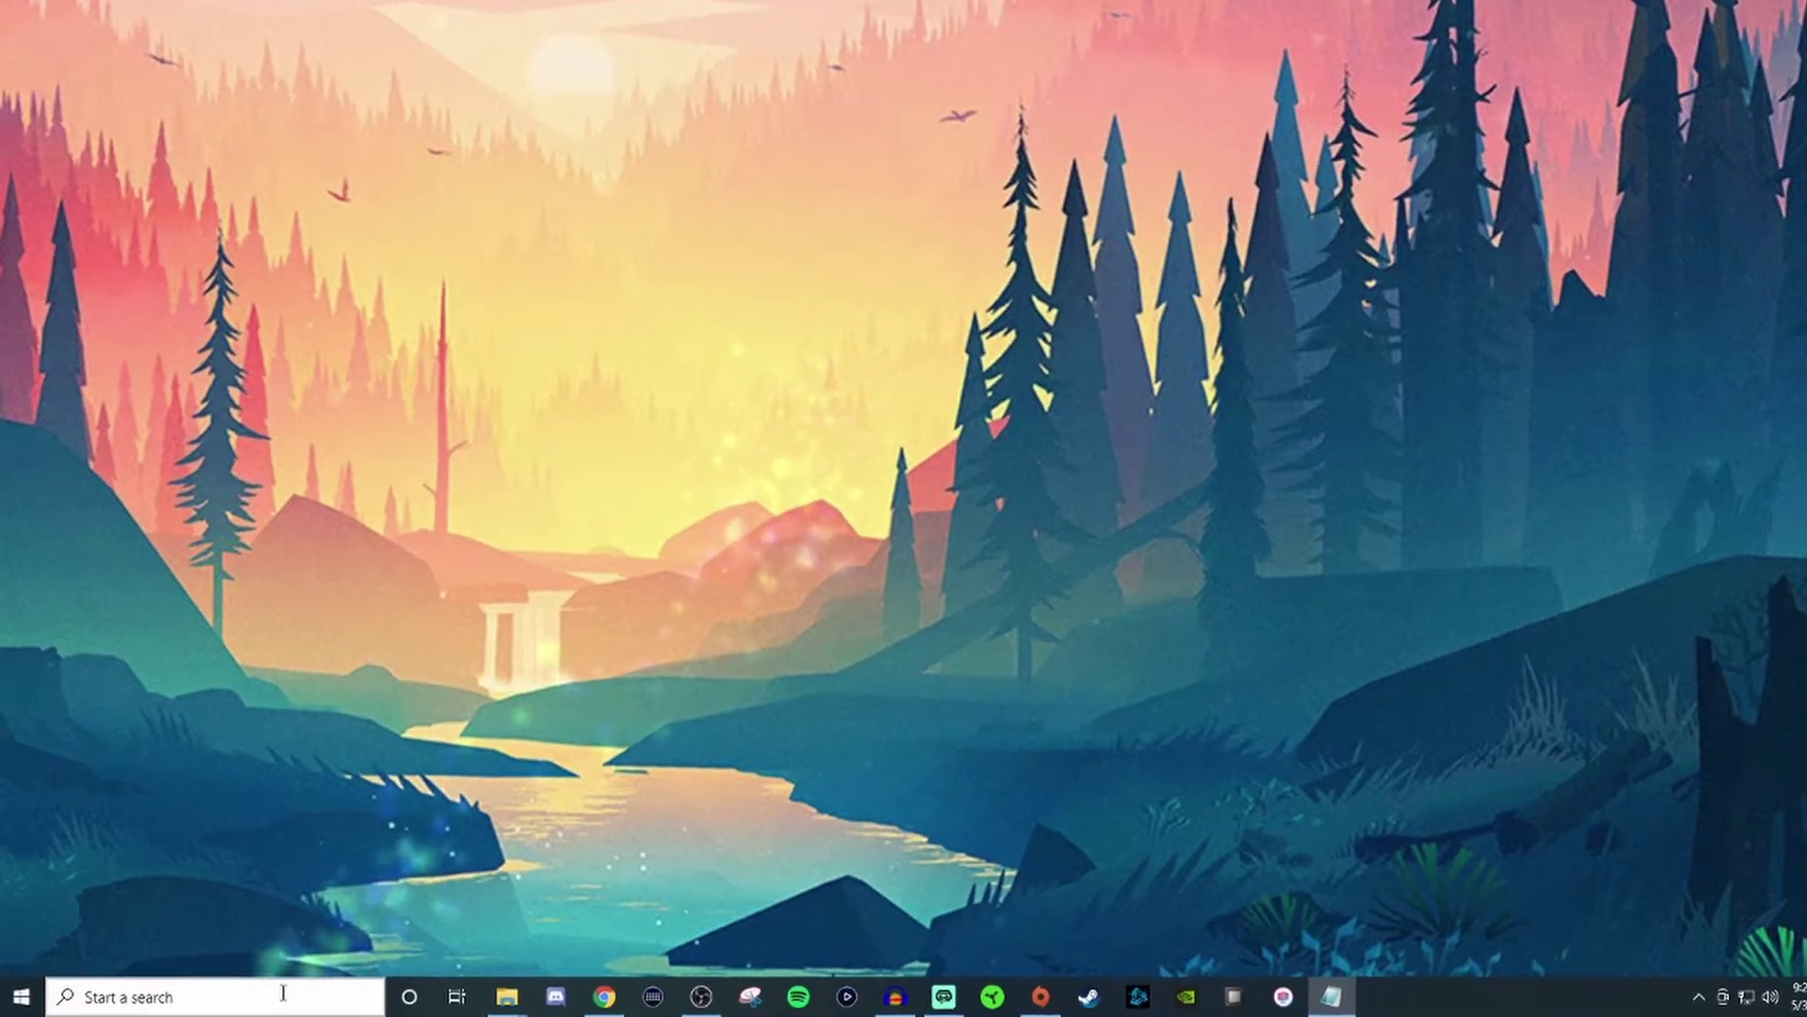
Search 'streamn' and open the Streamlabs OBS shortcut's file location
{"action": "left_click", "coordinate": [273, 996]}
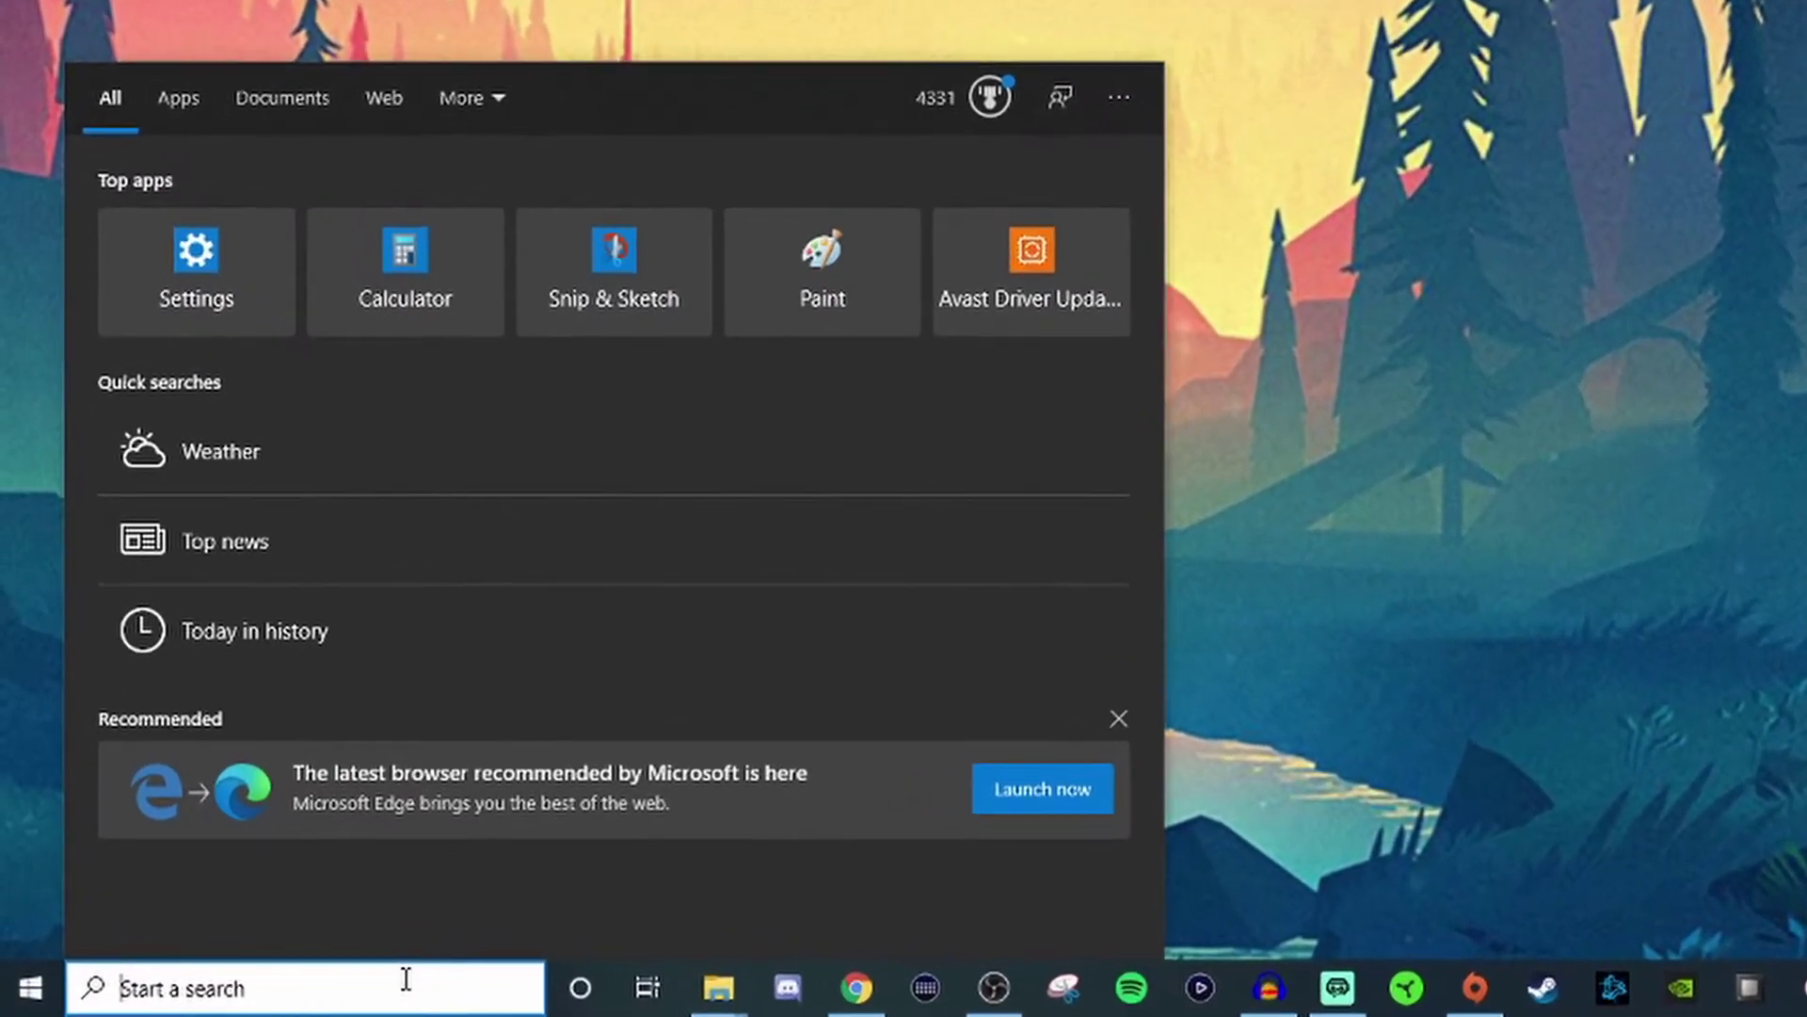
{"action": "type", "text": "streamn"}
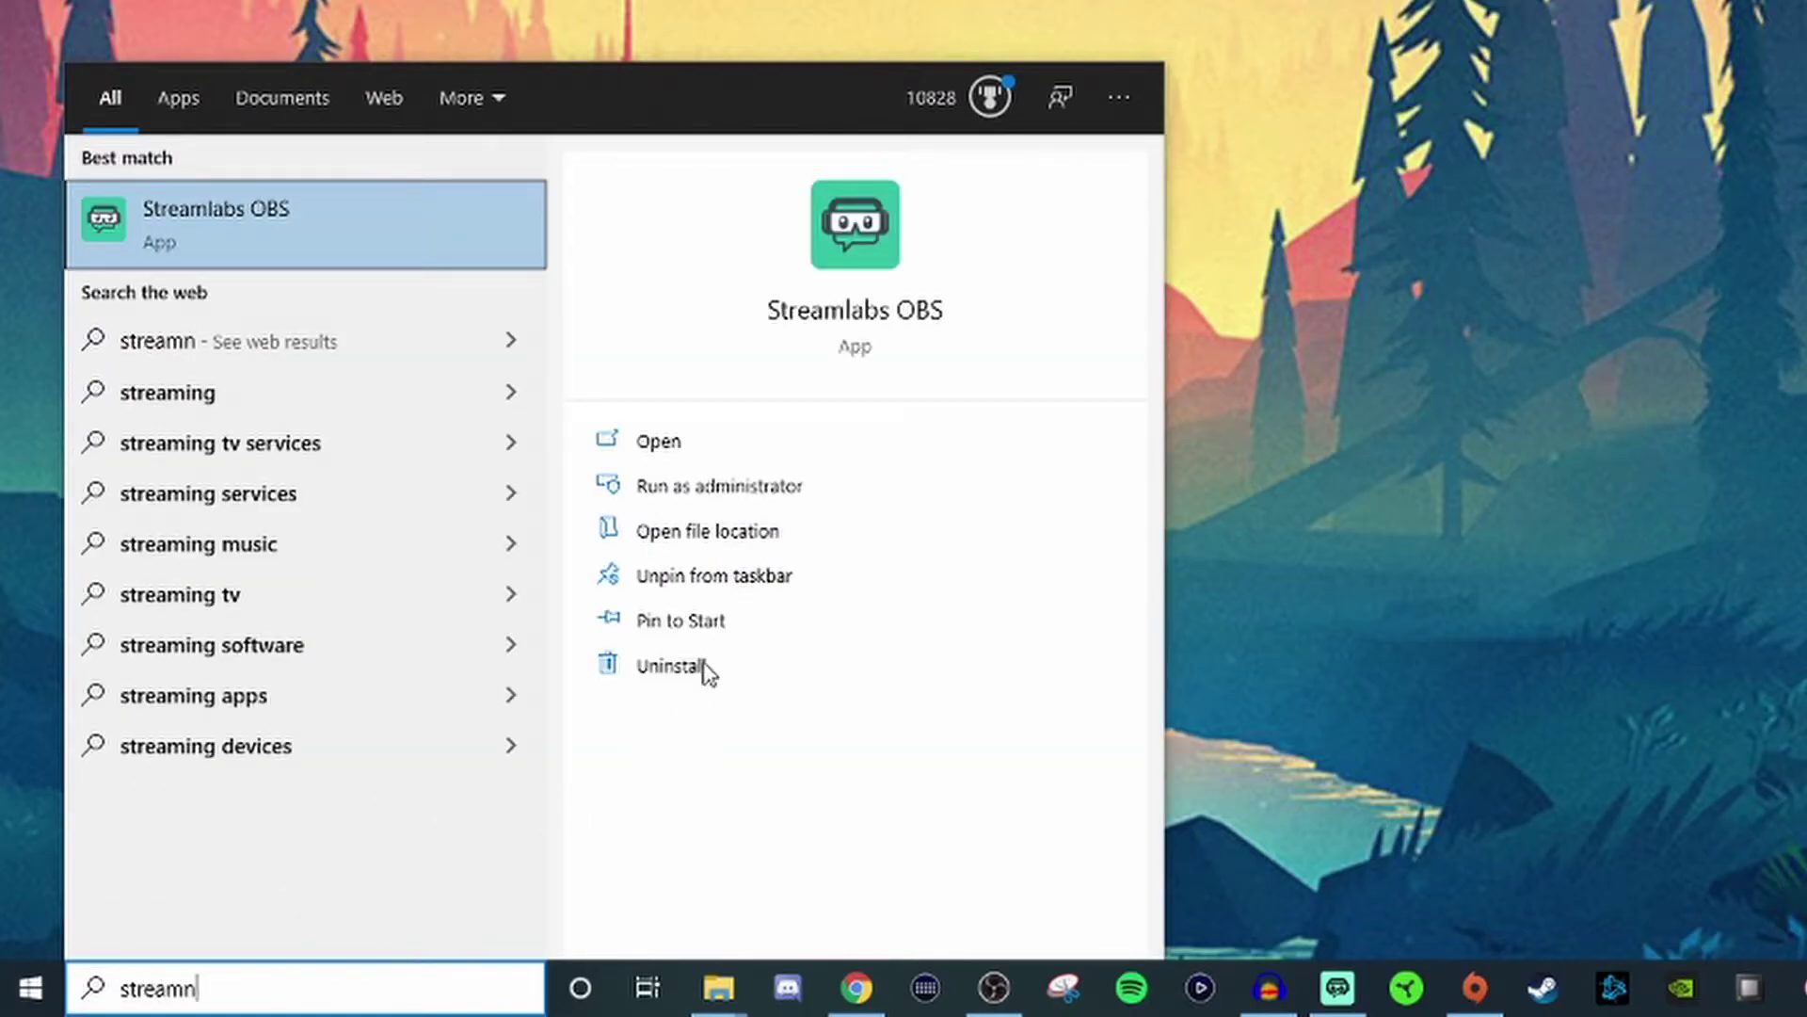
{"action": "left_click", "coordinate": [730, 533]}
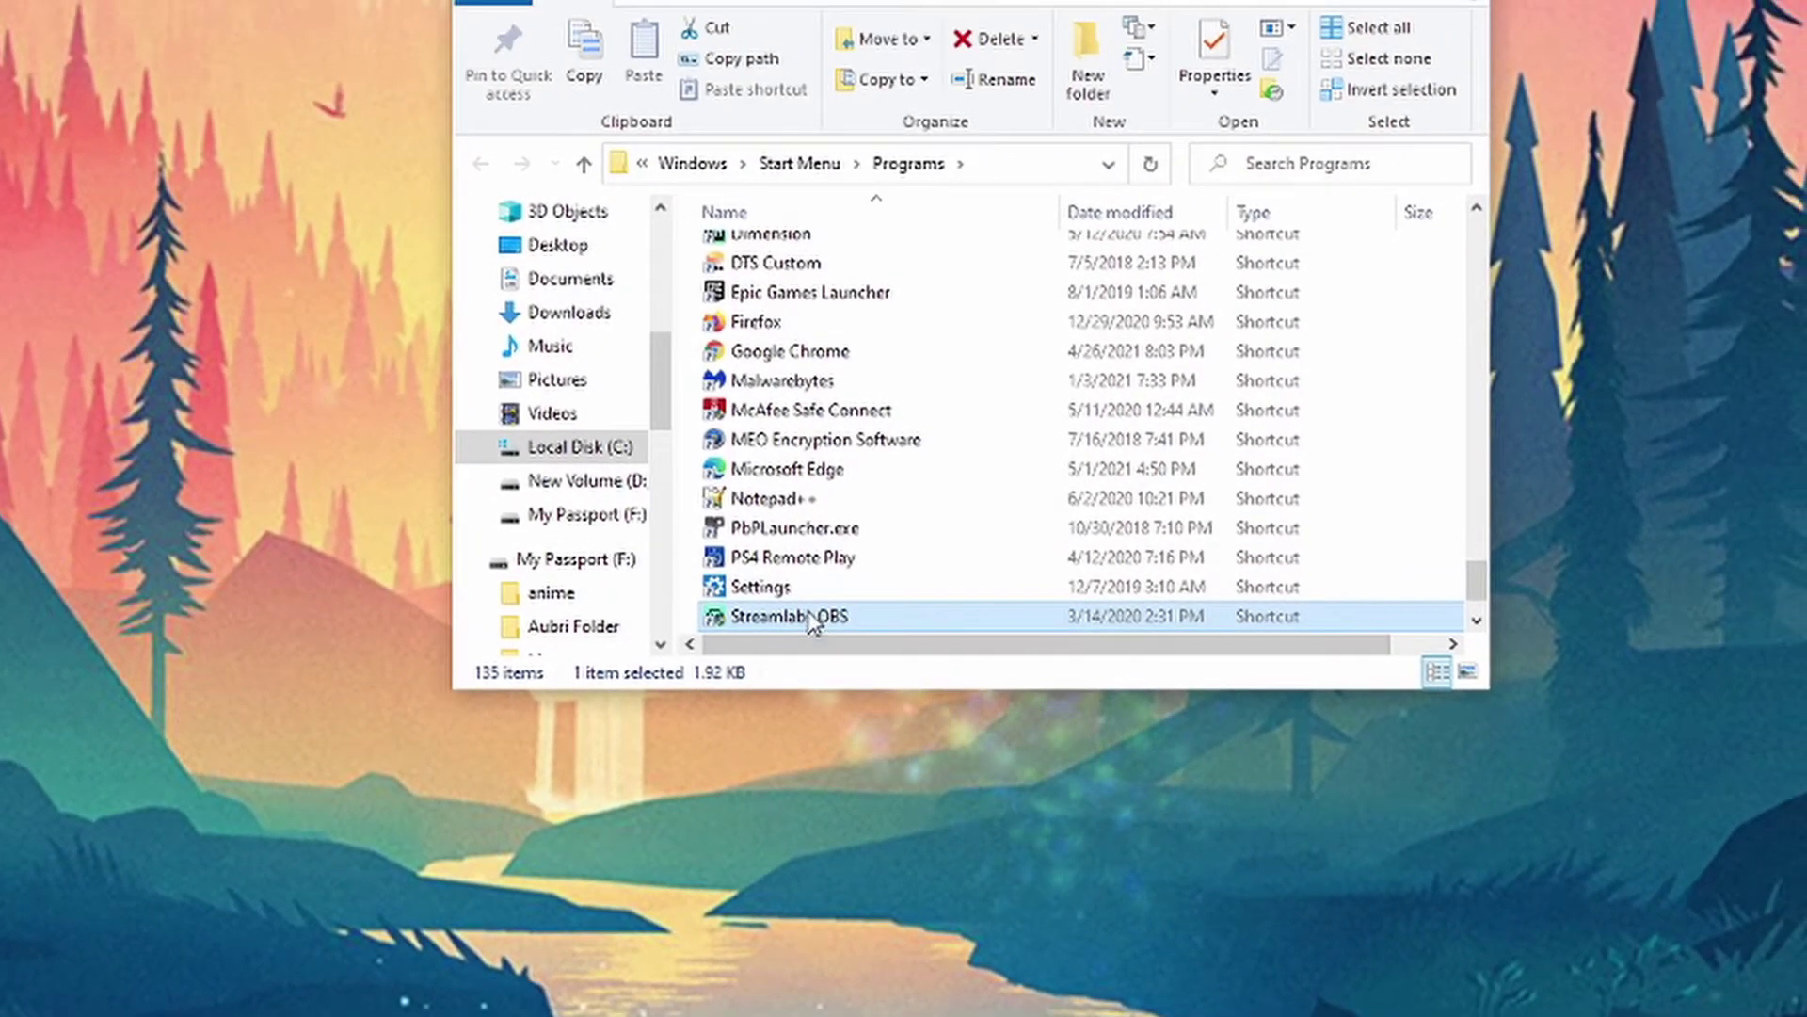
Enable 'Run this program as an administrator' in the Streamlabs OBS shortcut's Compatibility properties
{"action": "right_click", "coordinate": [892, 475]}
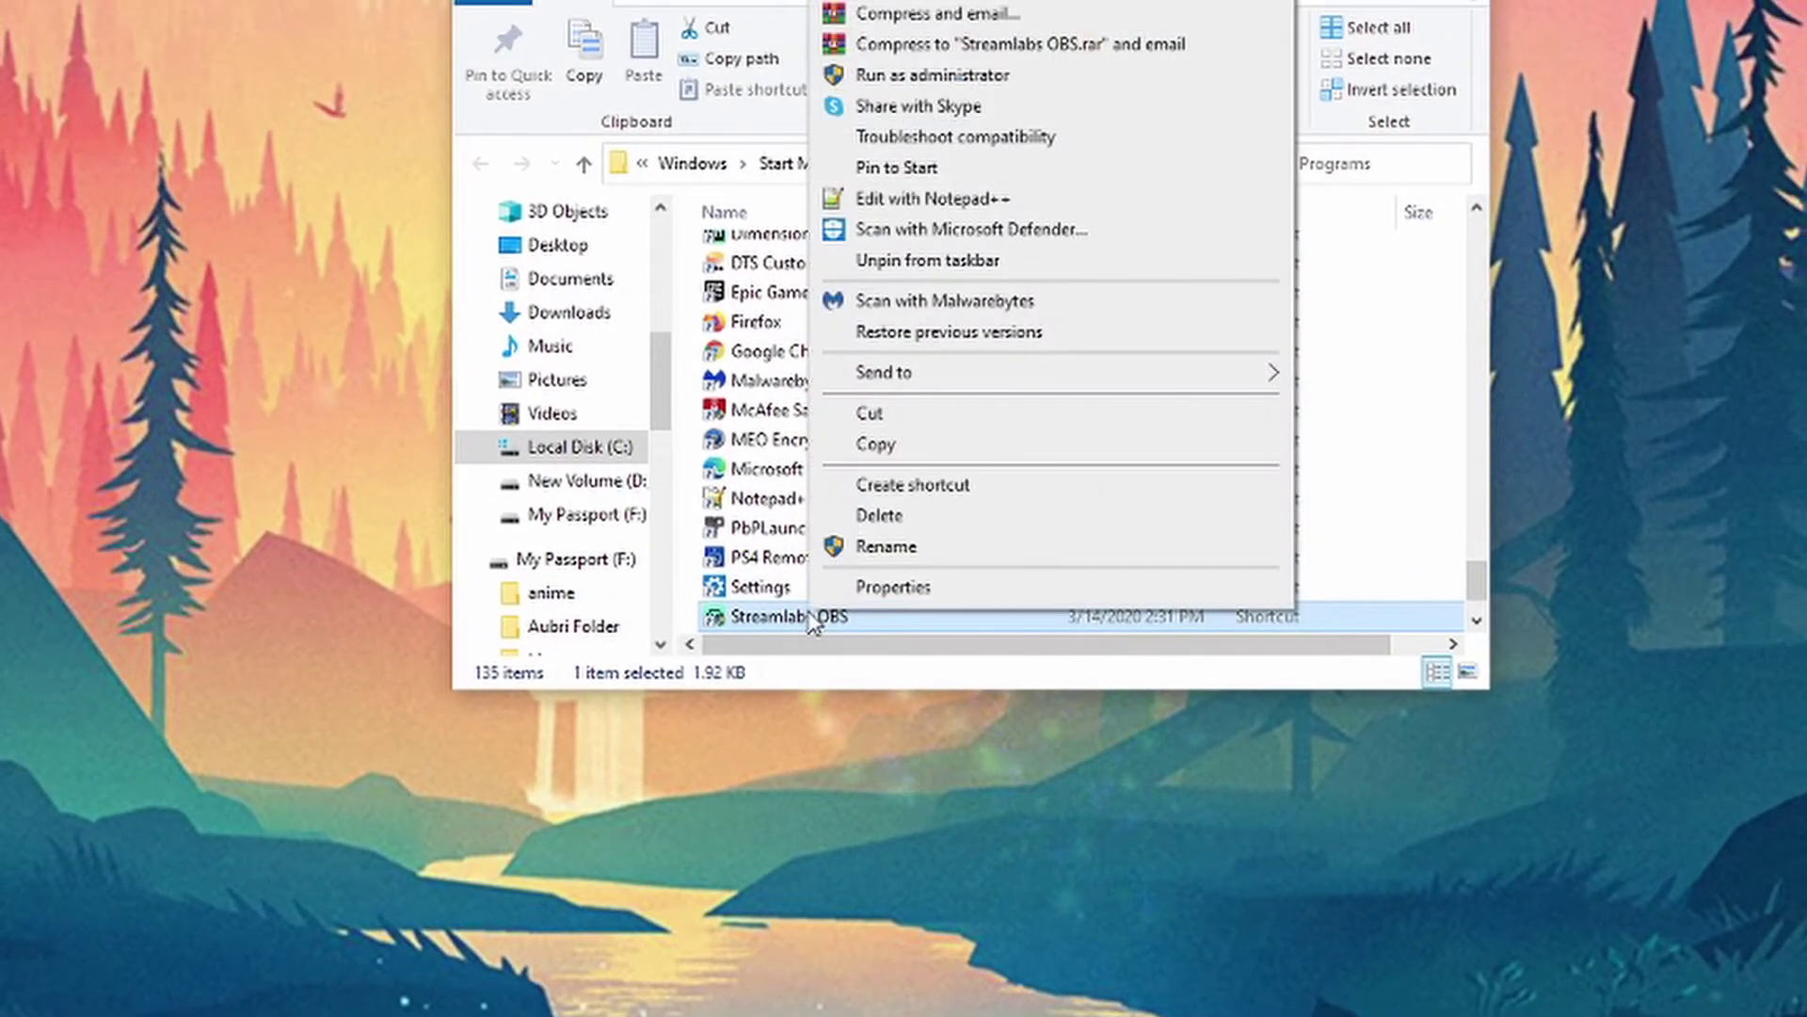
{"action": "left_click", "coordinate": [875, 587]}
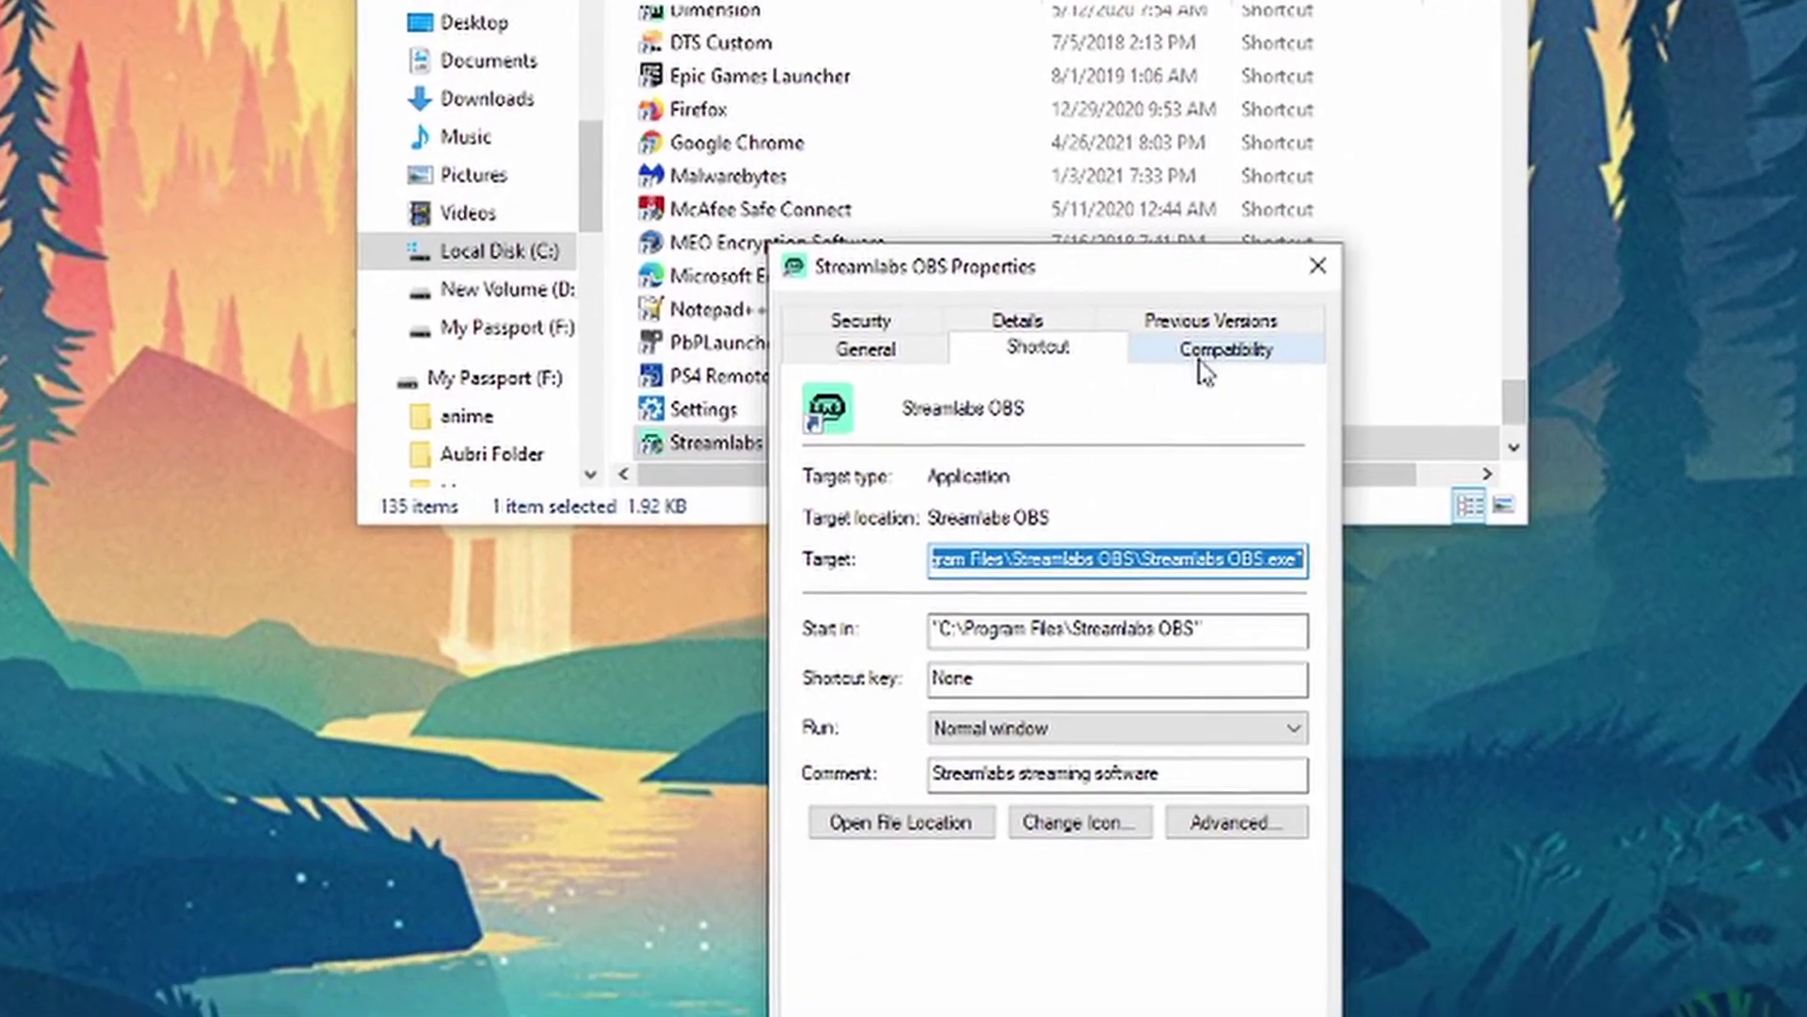
{"action": "left_click", "coordinate": [1212, 476]}
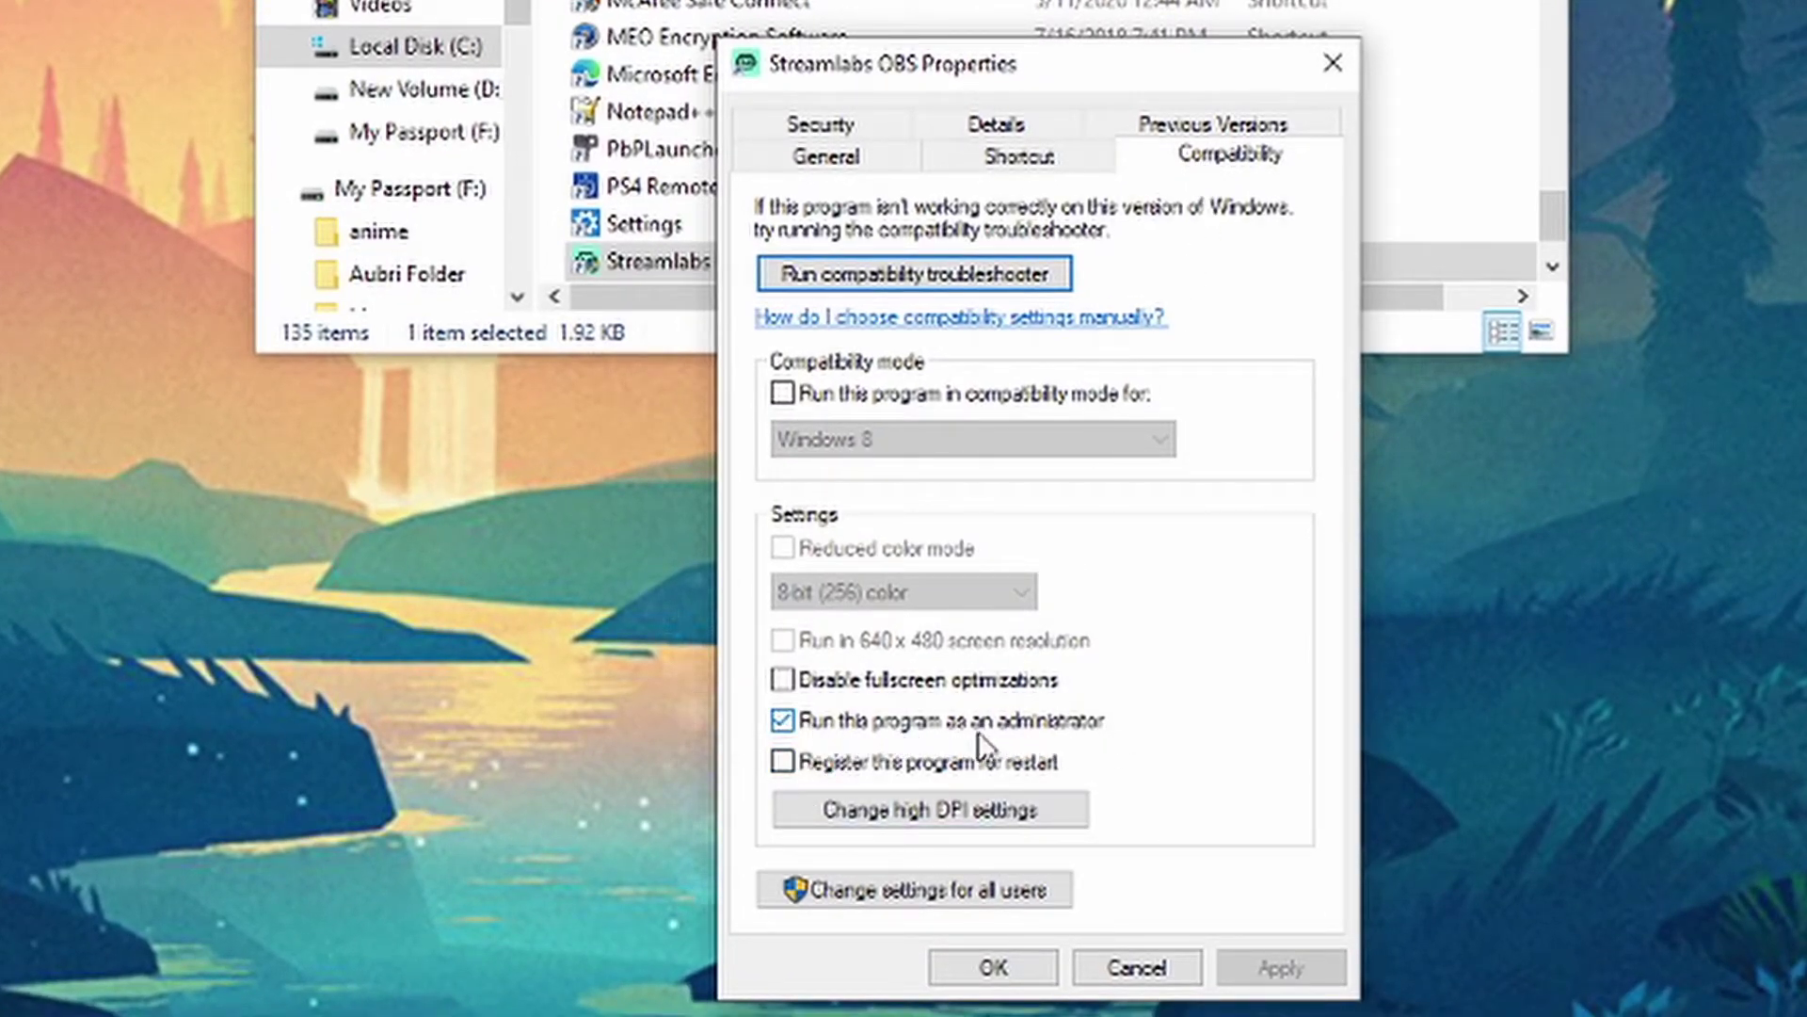
{"action": "left_click", "coordinate": [996, 967]}
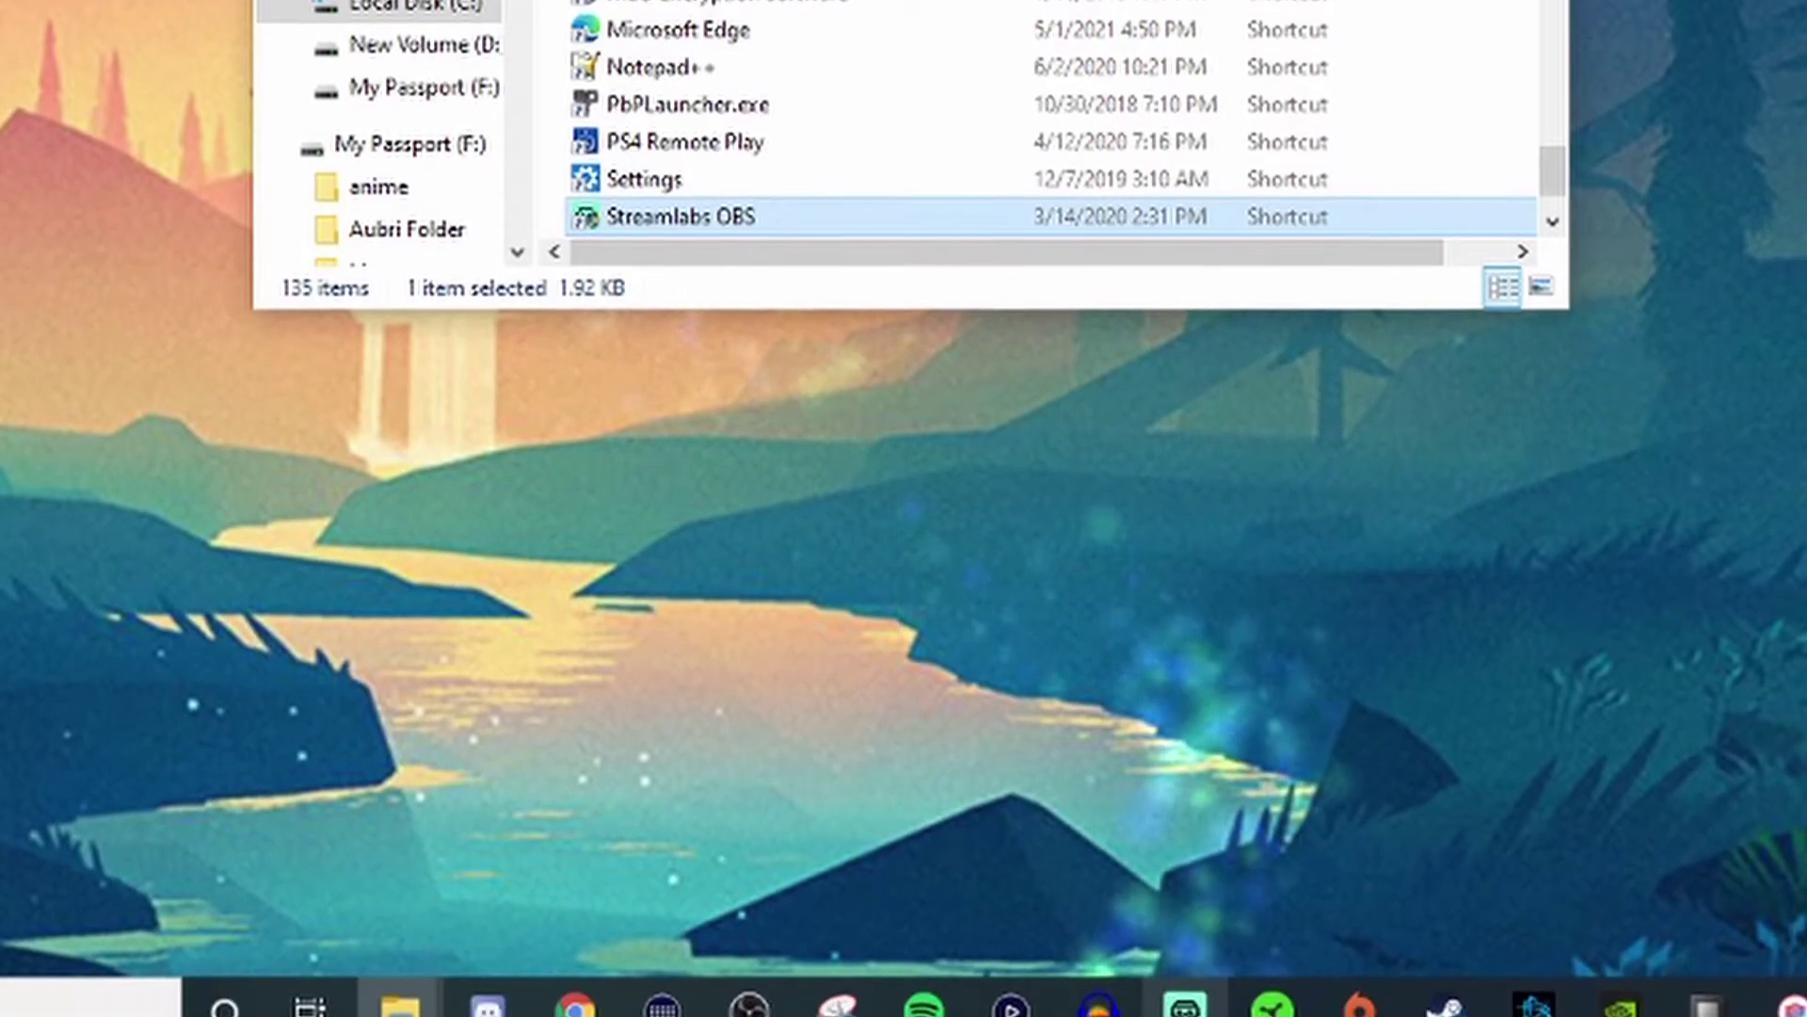
{"action": "left_click", "coordinate": [1185, 998]}
{"action": "right_click", "coordinate": [1184, 998]}
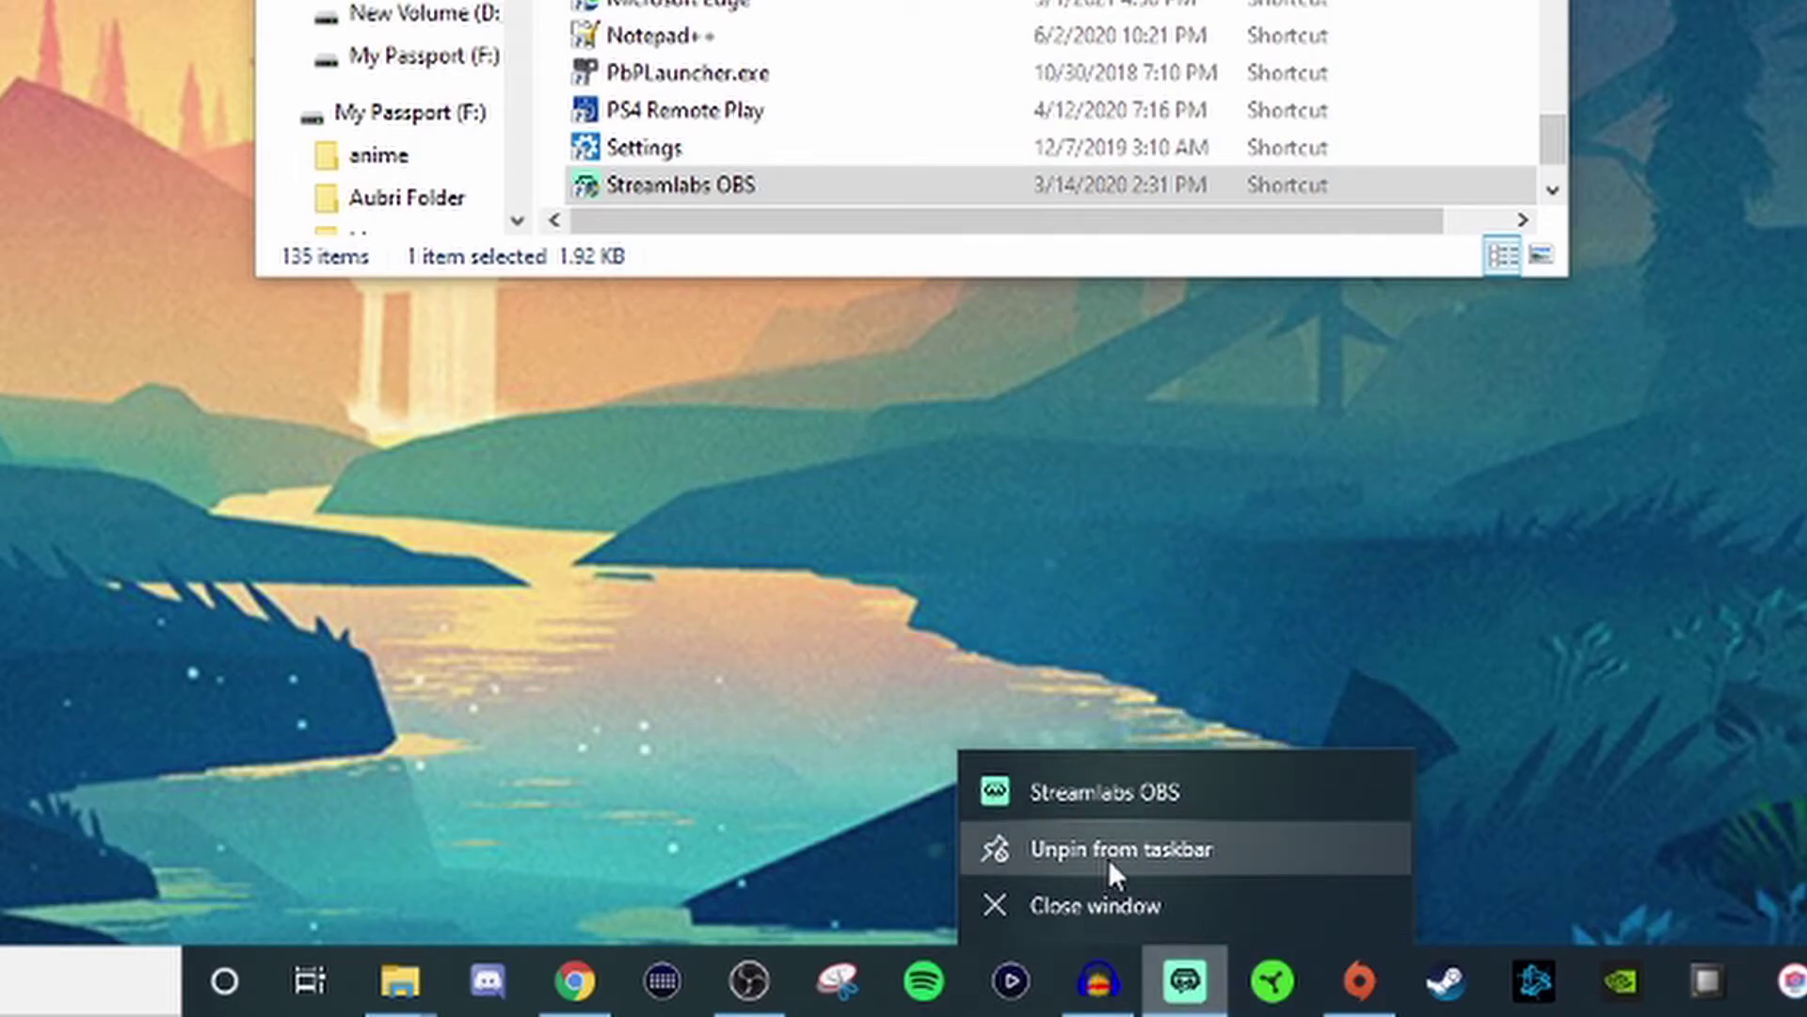
{"action": "left_click", "coordinate": [841, 782]}
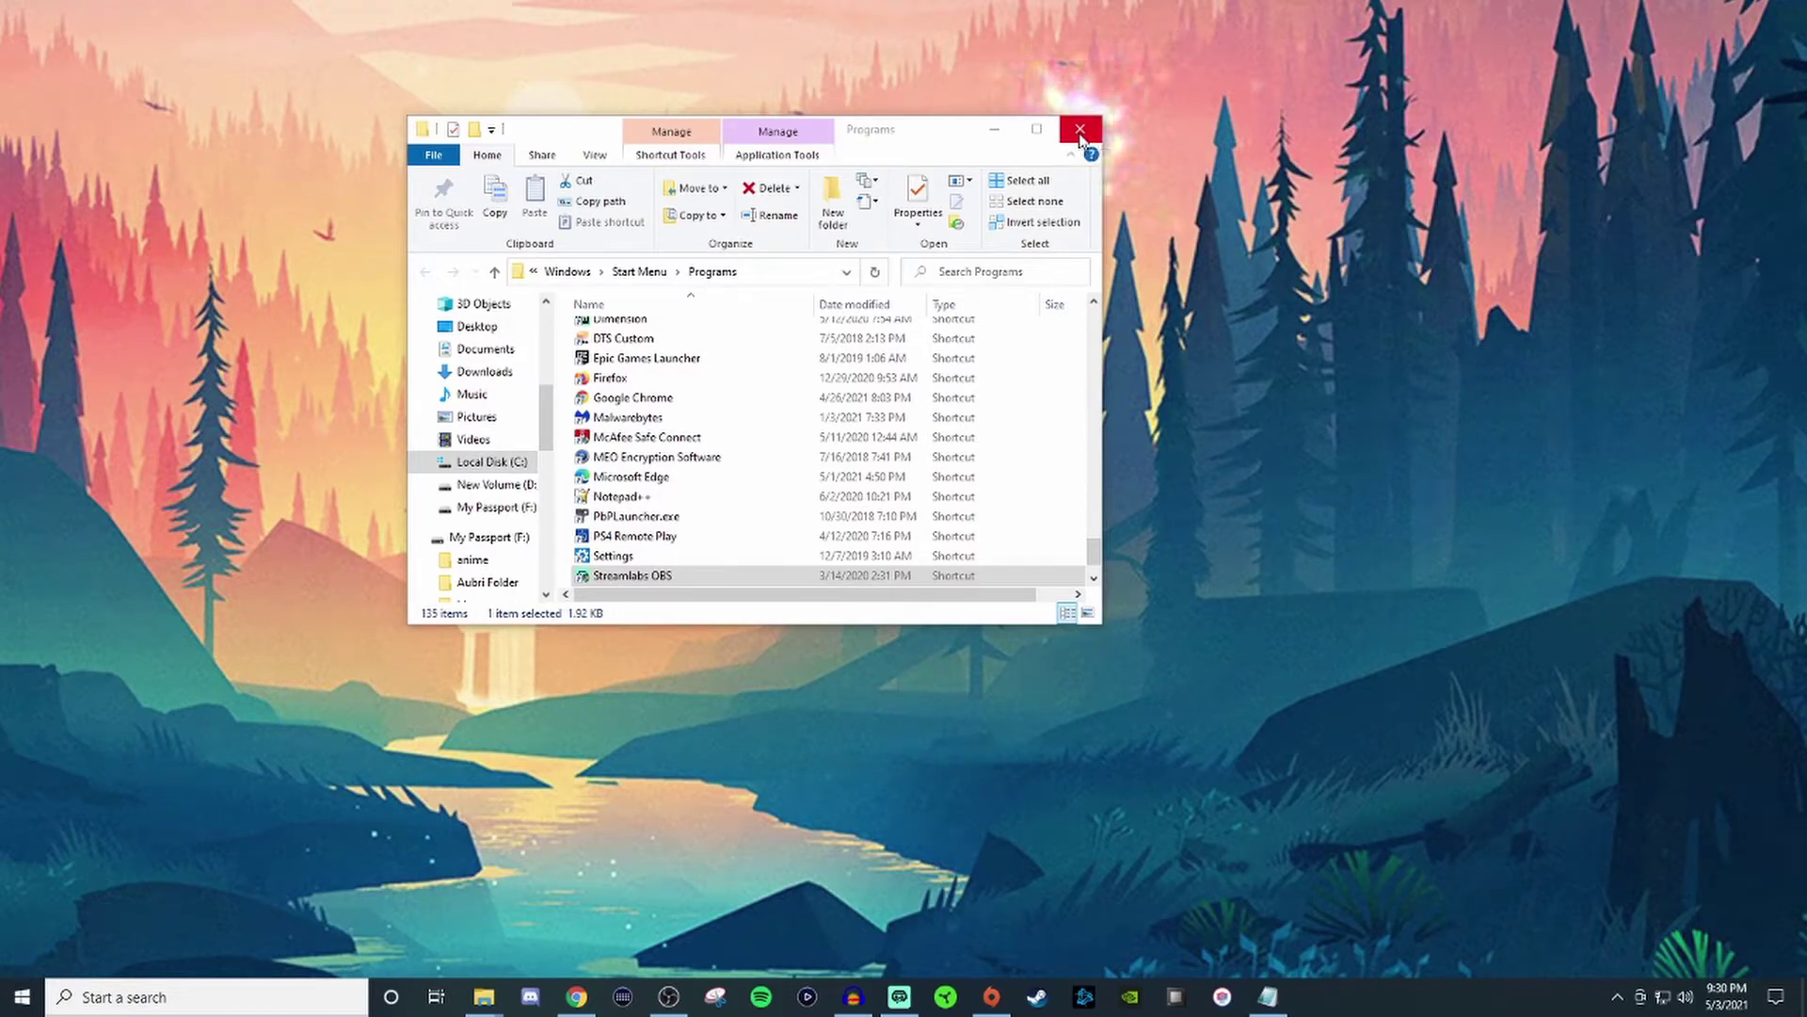
Close the Programs folder and enable Performance Mode from the Streamlabs OBS preview menu
{"action": "left_click", "coordinate": [1080, 132]}
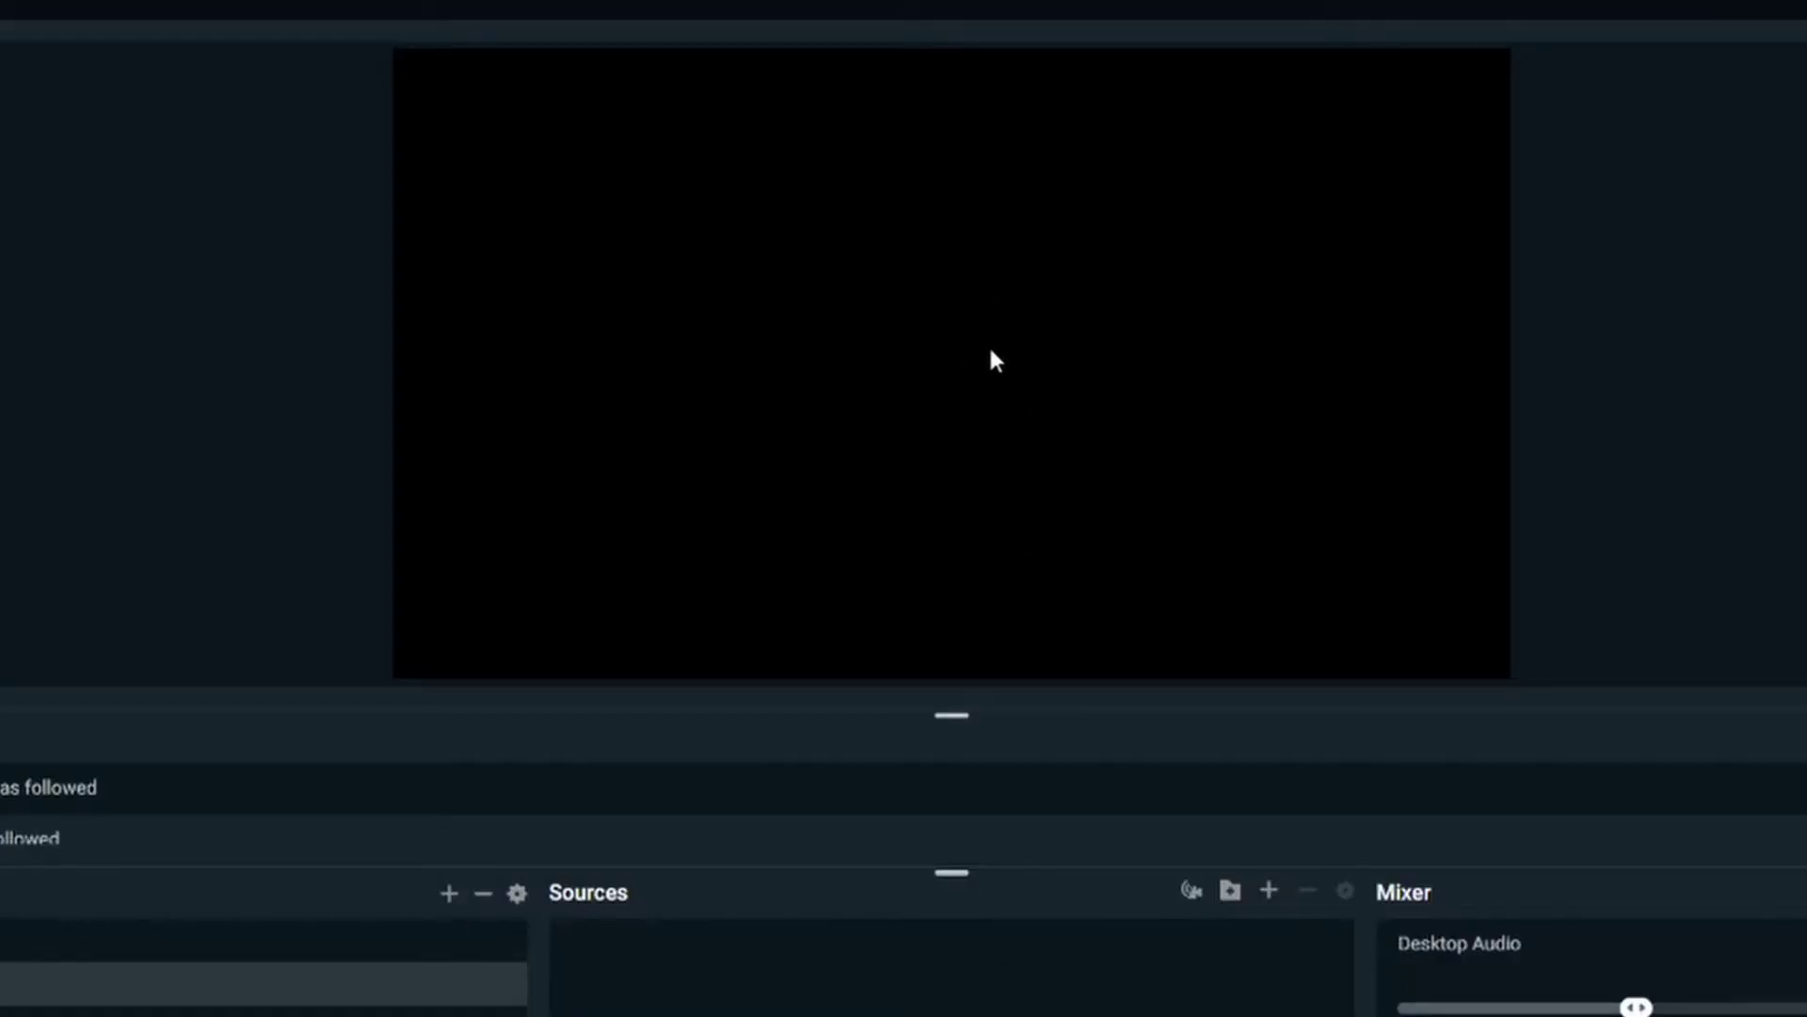
{"action": "right_click", "coordinate": [1000, 353]}
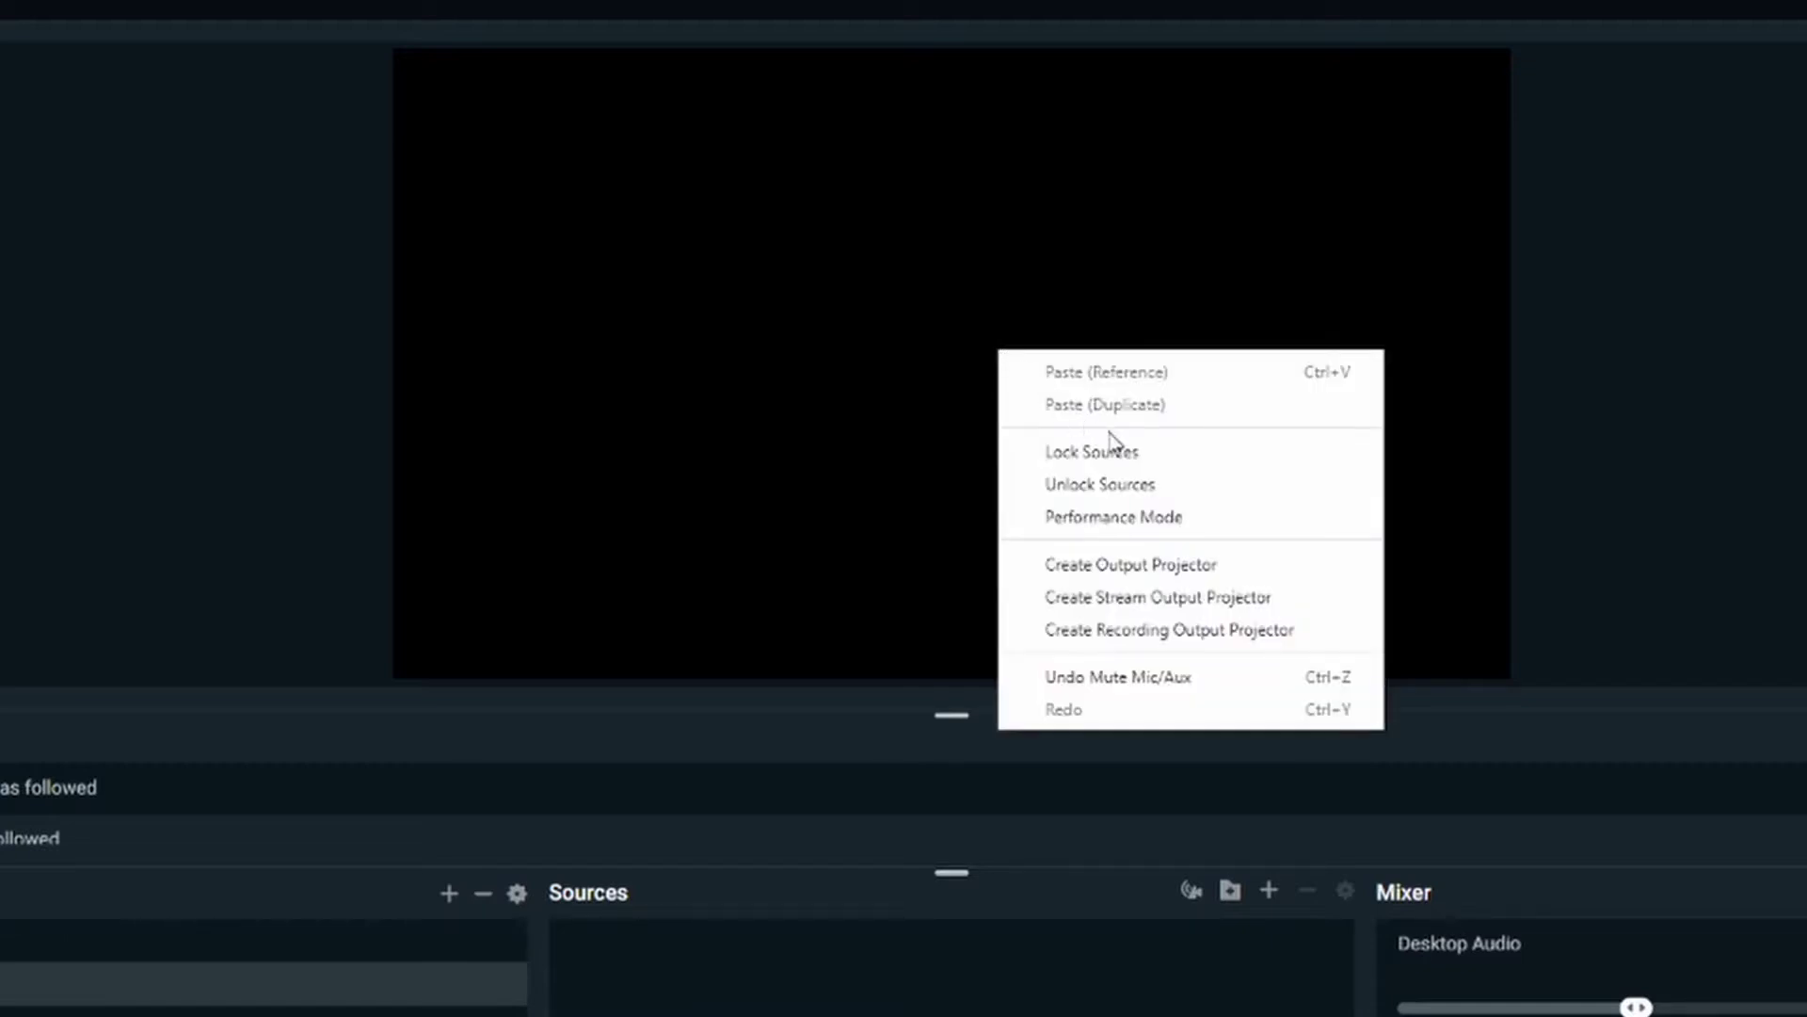
{"action": "left_click", "coordinate": [1114, 517]}
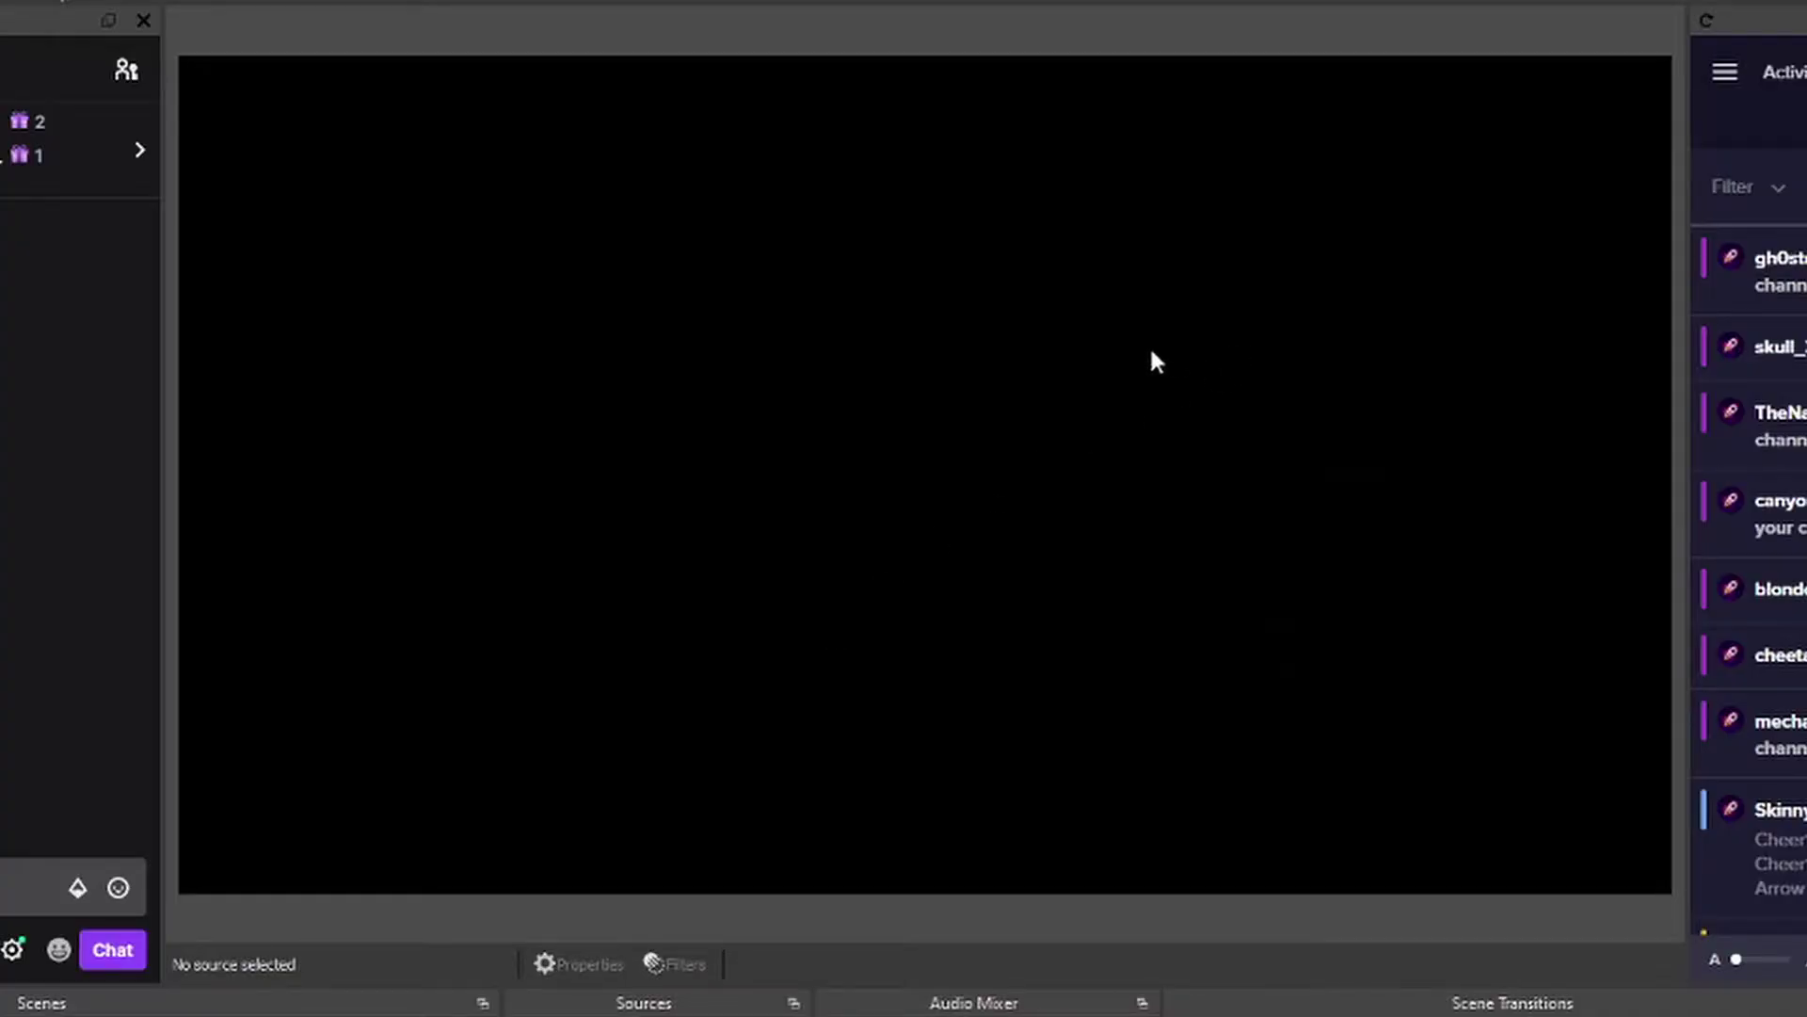
Untick Enable Preview in OBS Studio, then re-enable the preview
{"action": "right_click", "coordinate": [1151, 351]}
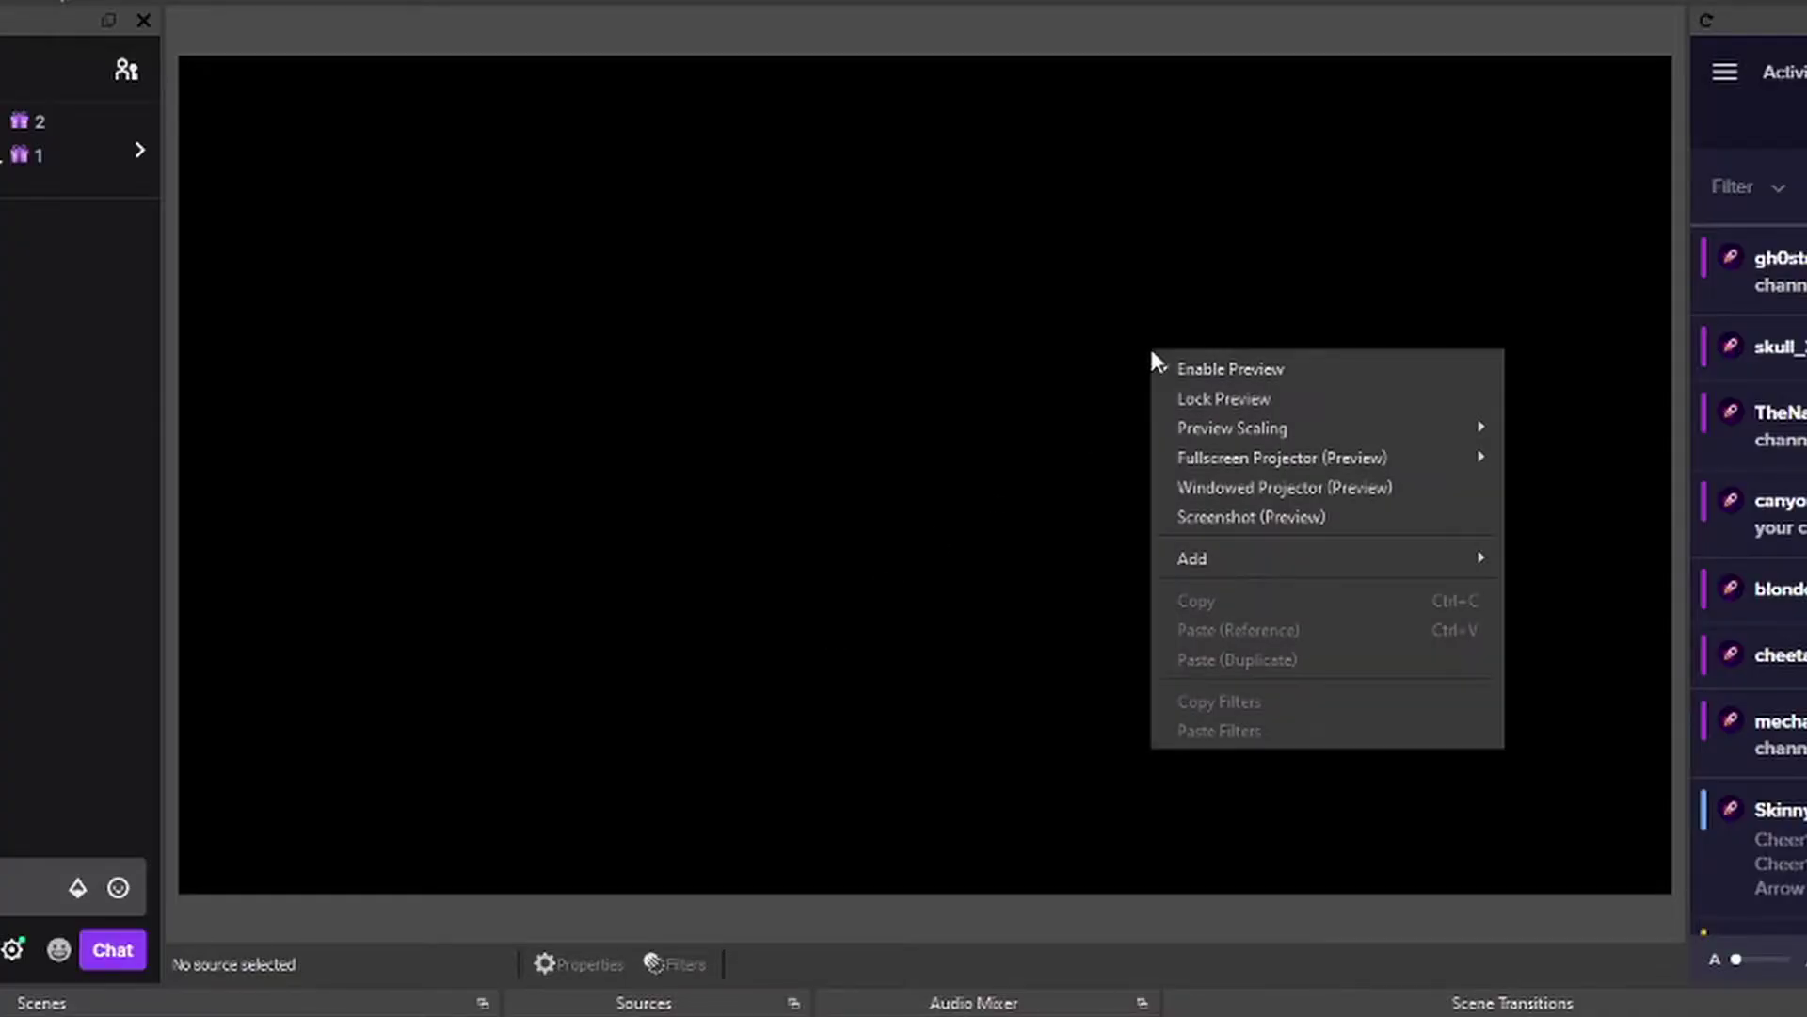
{"action": "left_click", "coordinate": [1305, 373]}
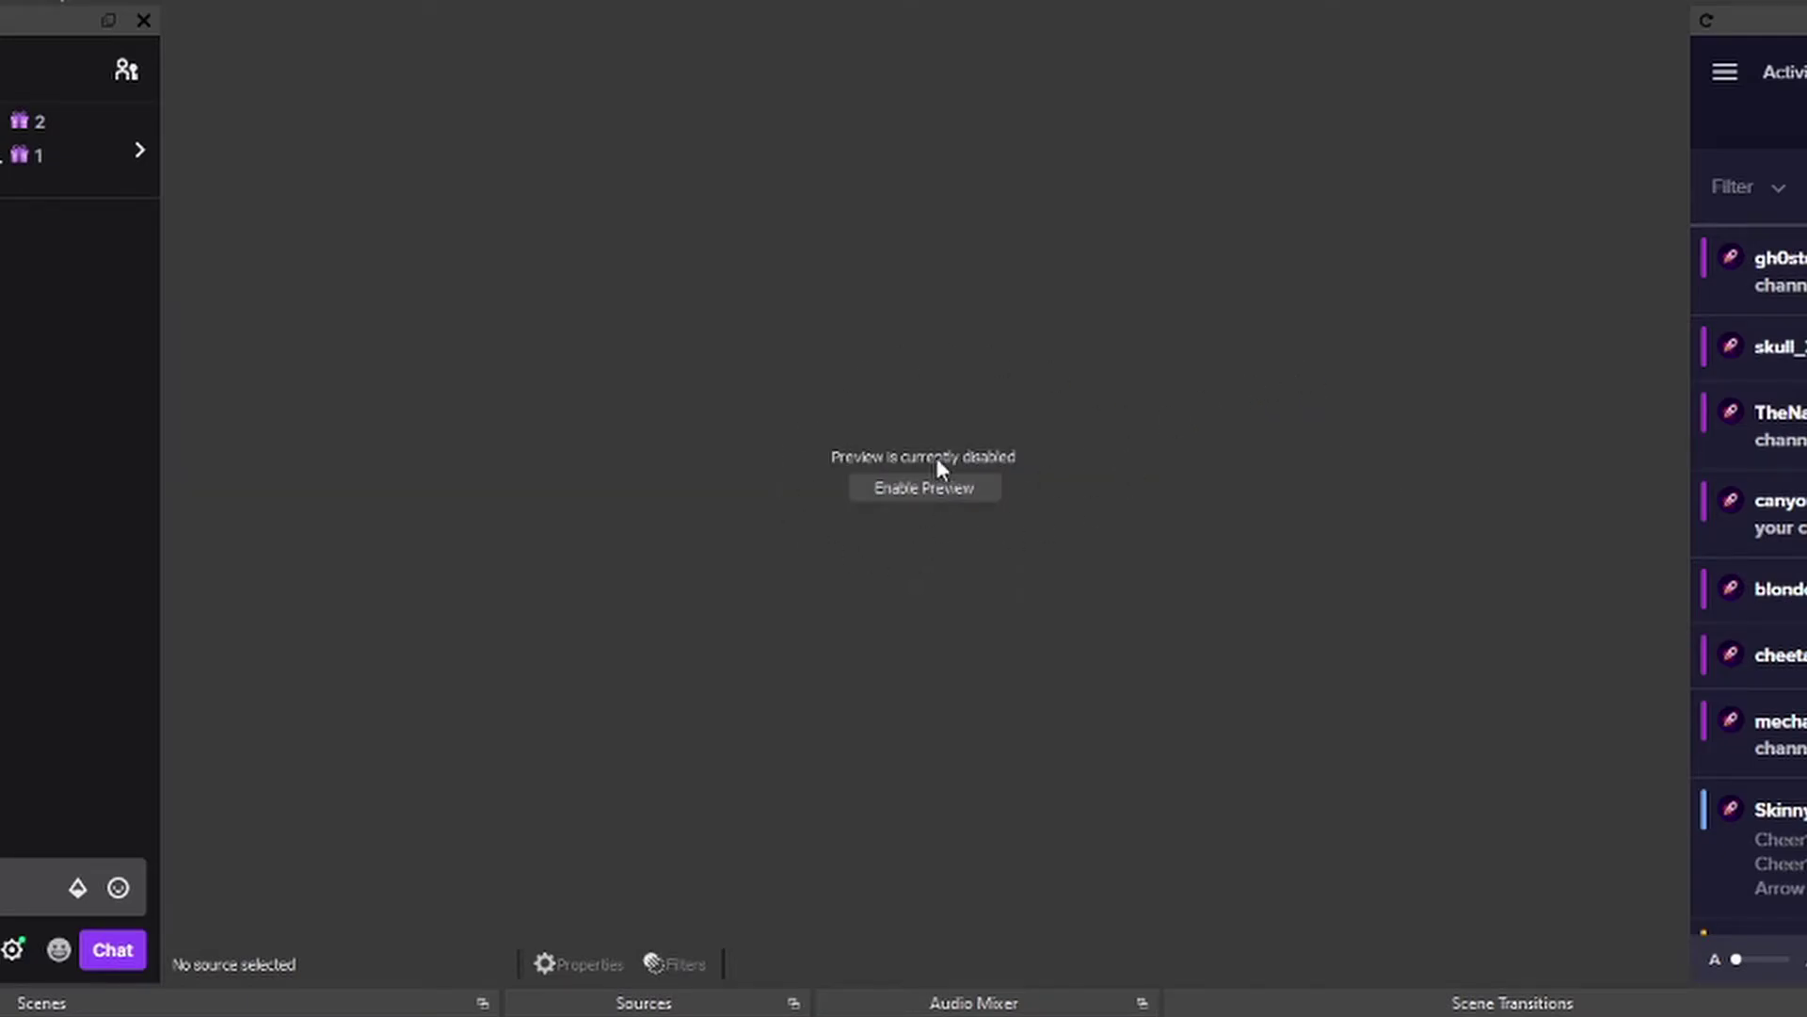
{"action": "left_click", "coordinate": [957, 488]}
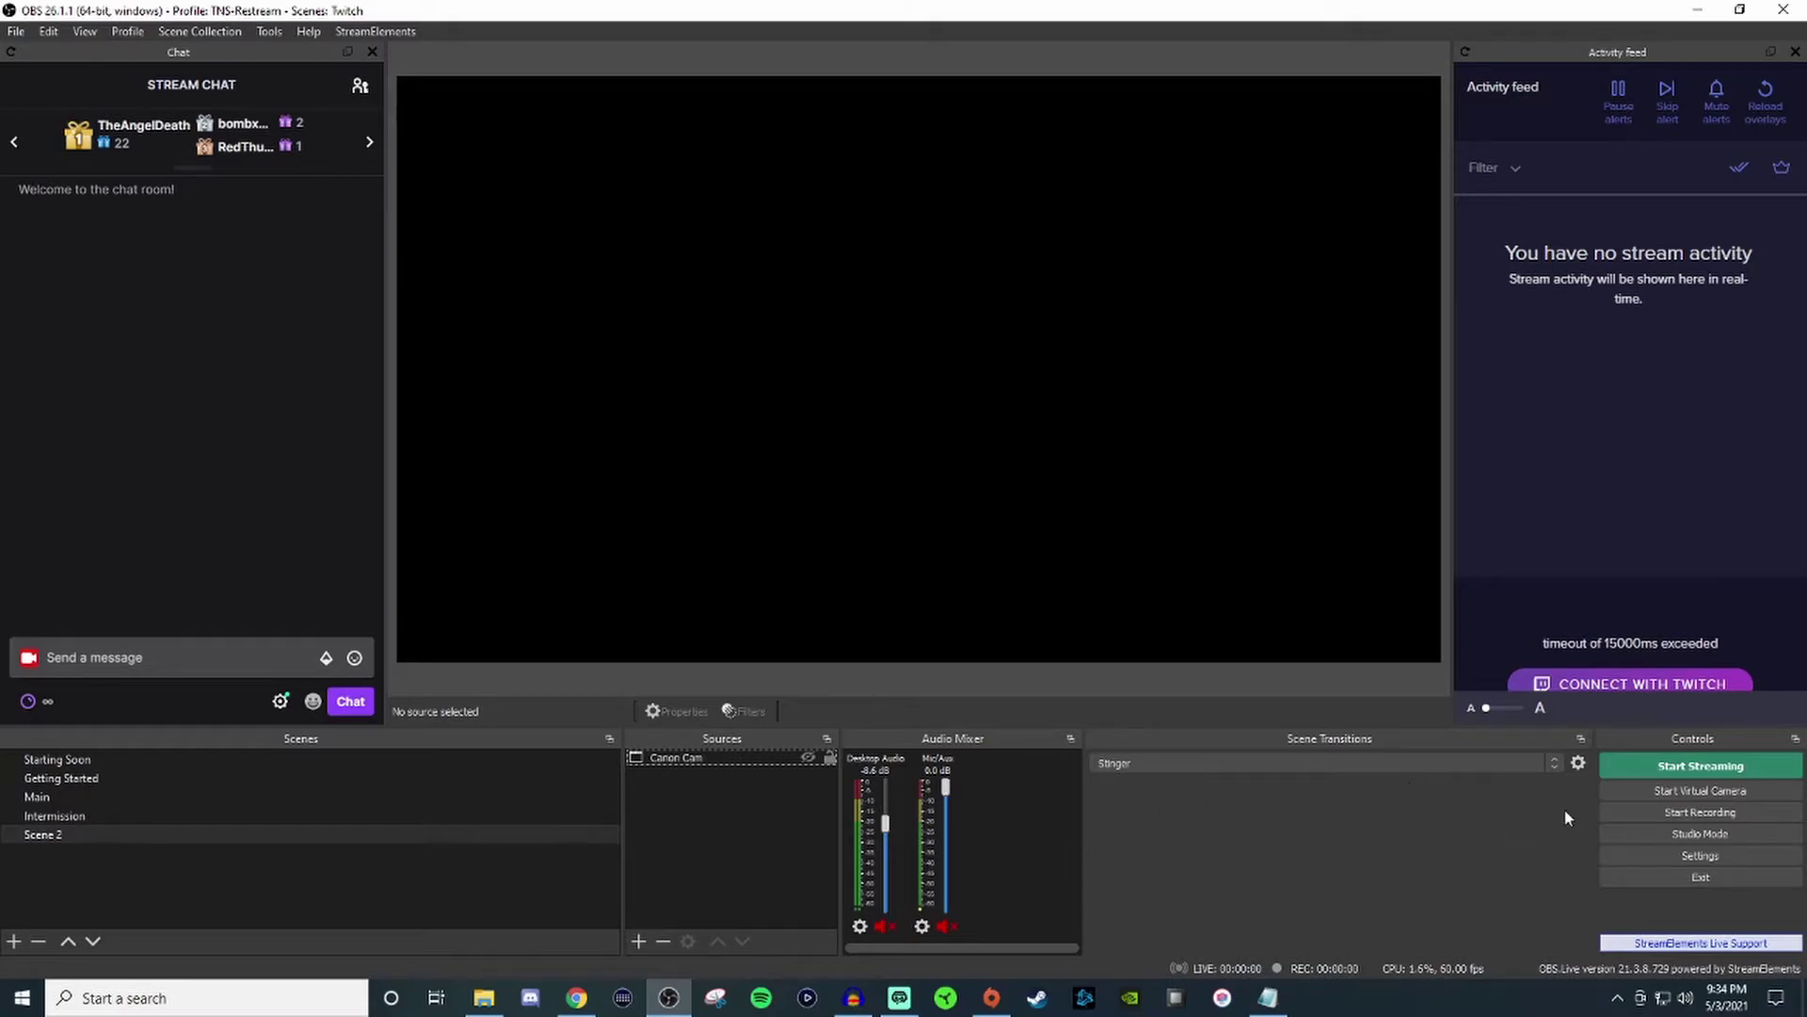
Open Settings from the OBS Controls dock, landing on the General page
{"action": "left_click", "coordinate": [1674, 860]}
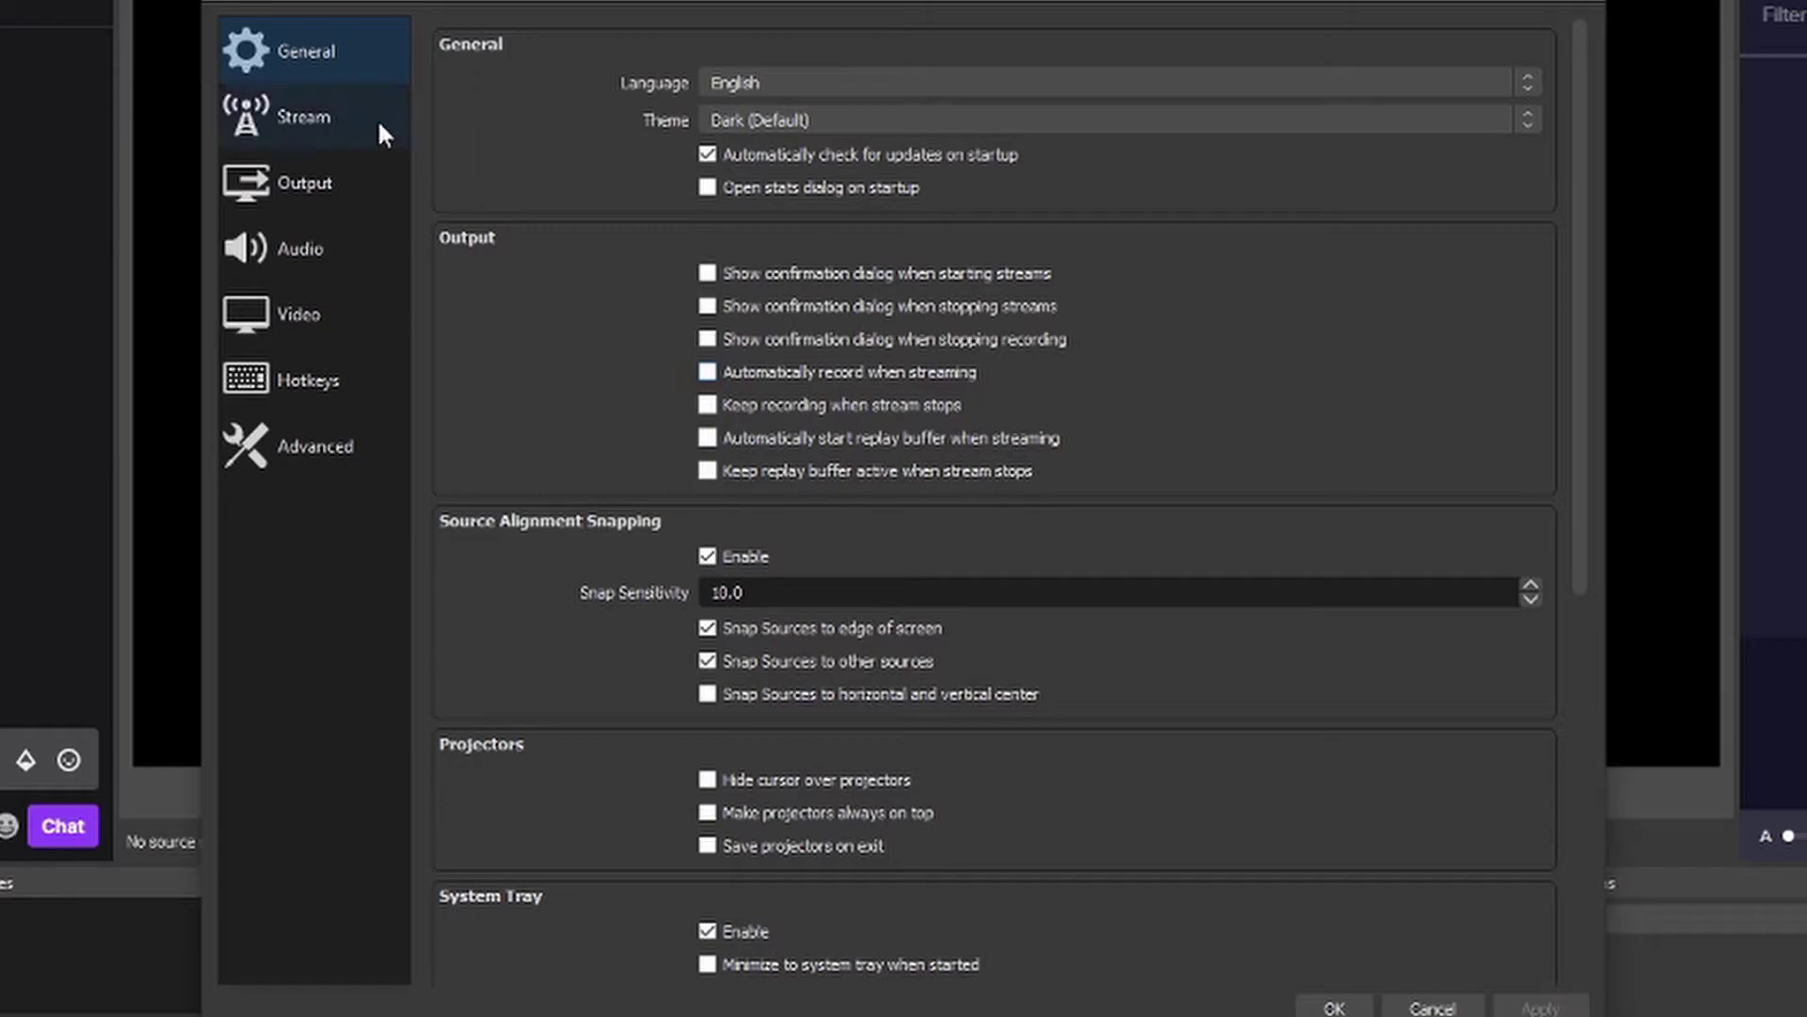
Review the Video settings: 1280x720 resolution, Bilinear downscale filter kept, 60 FPS
{"action": "left_click", "coordinate": [297, 313]}
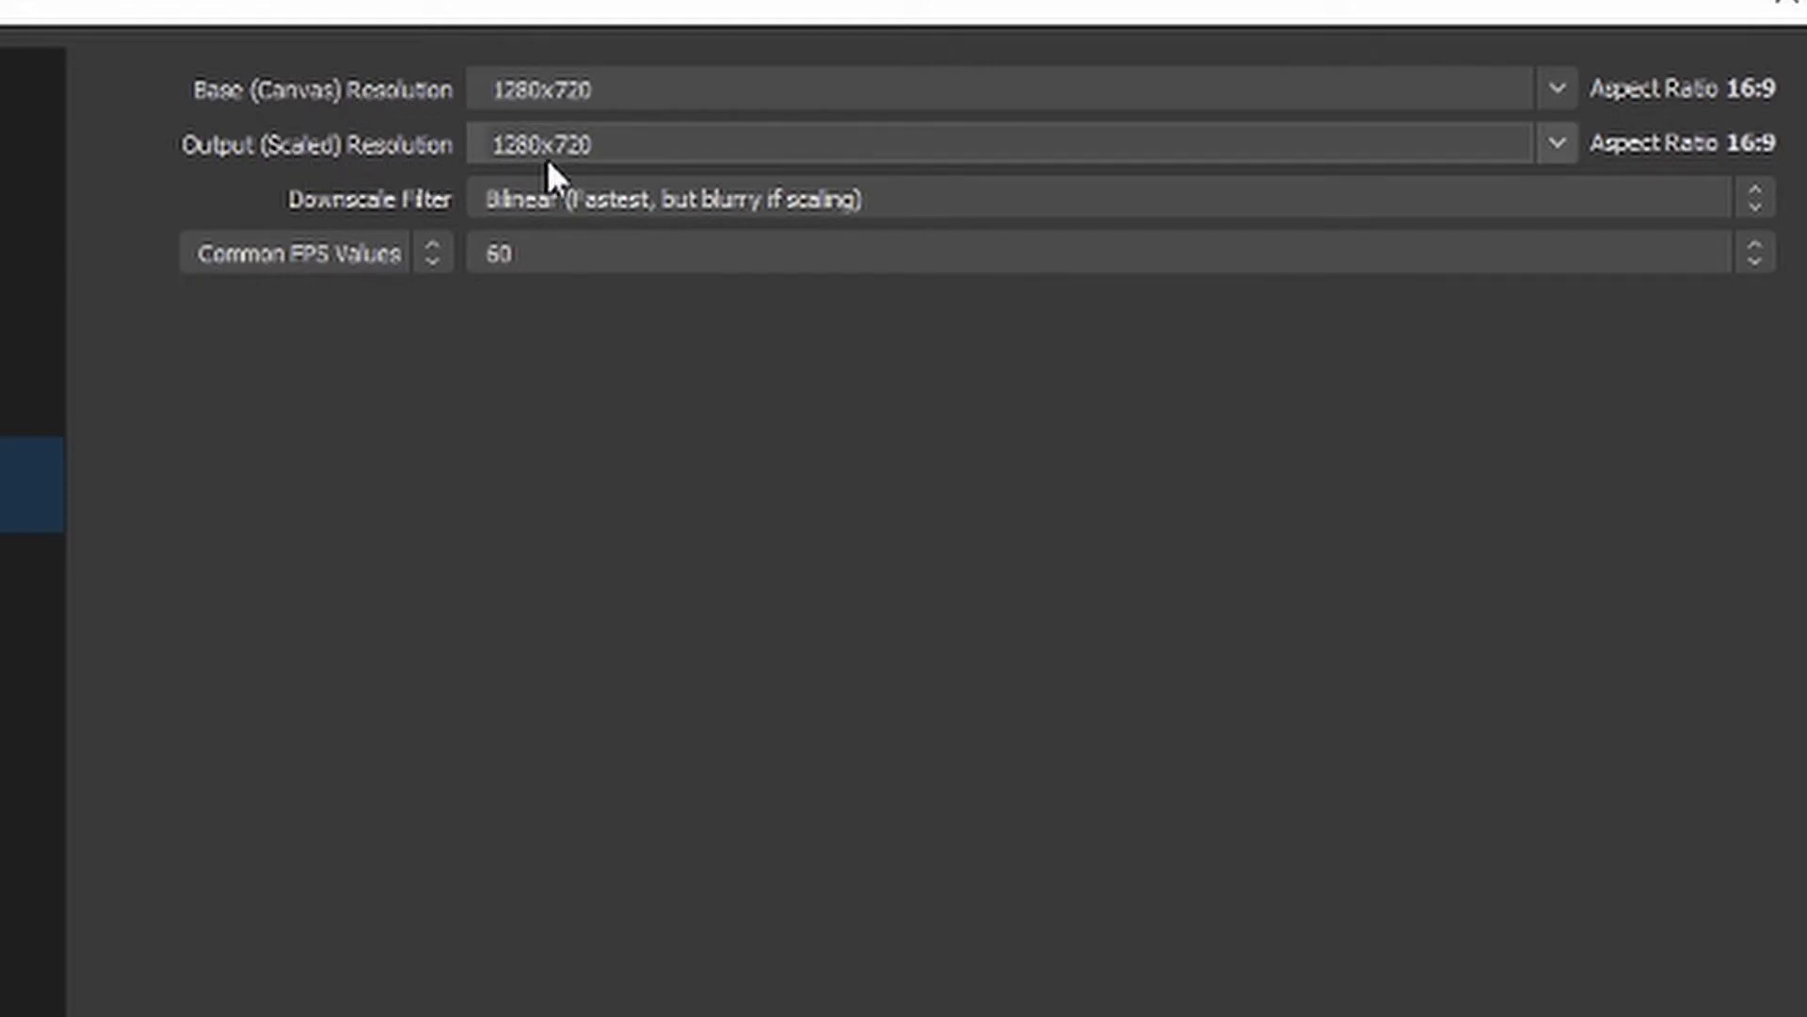
{"action": "left_click", "coordinate": [617, 199]}
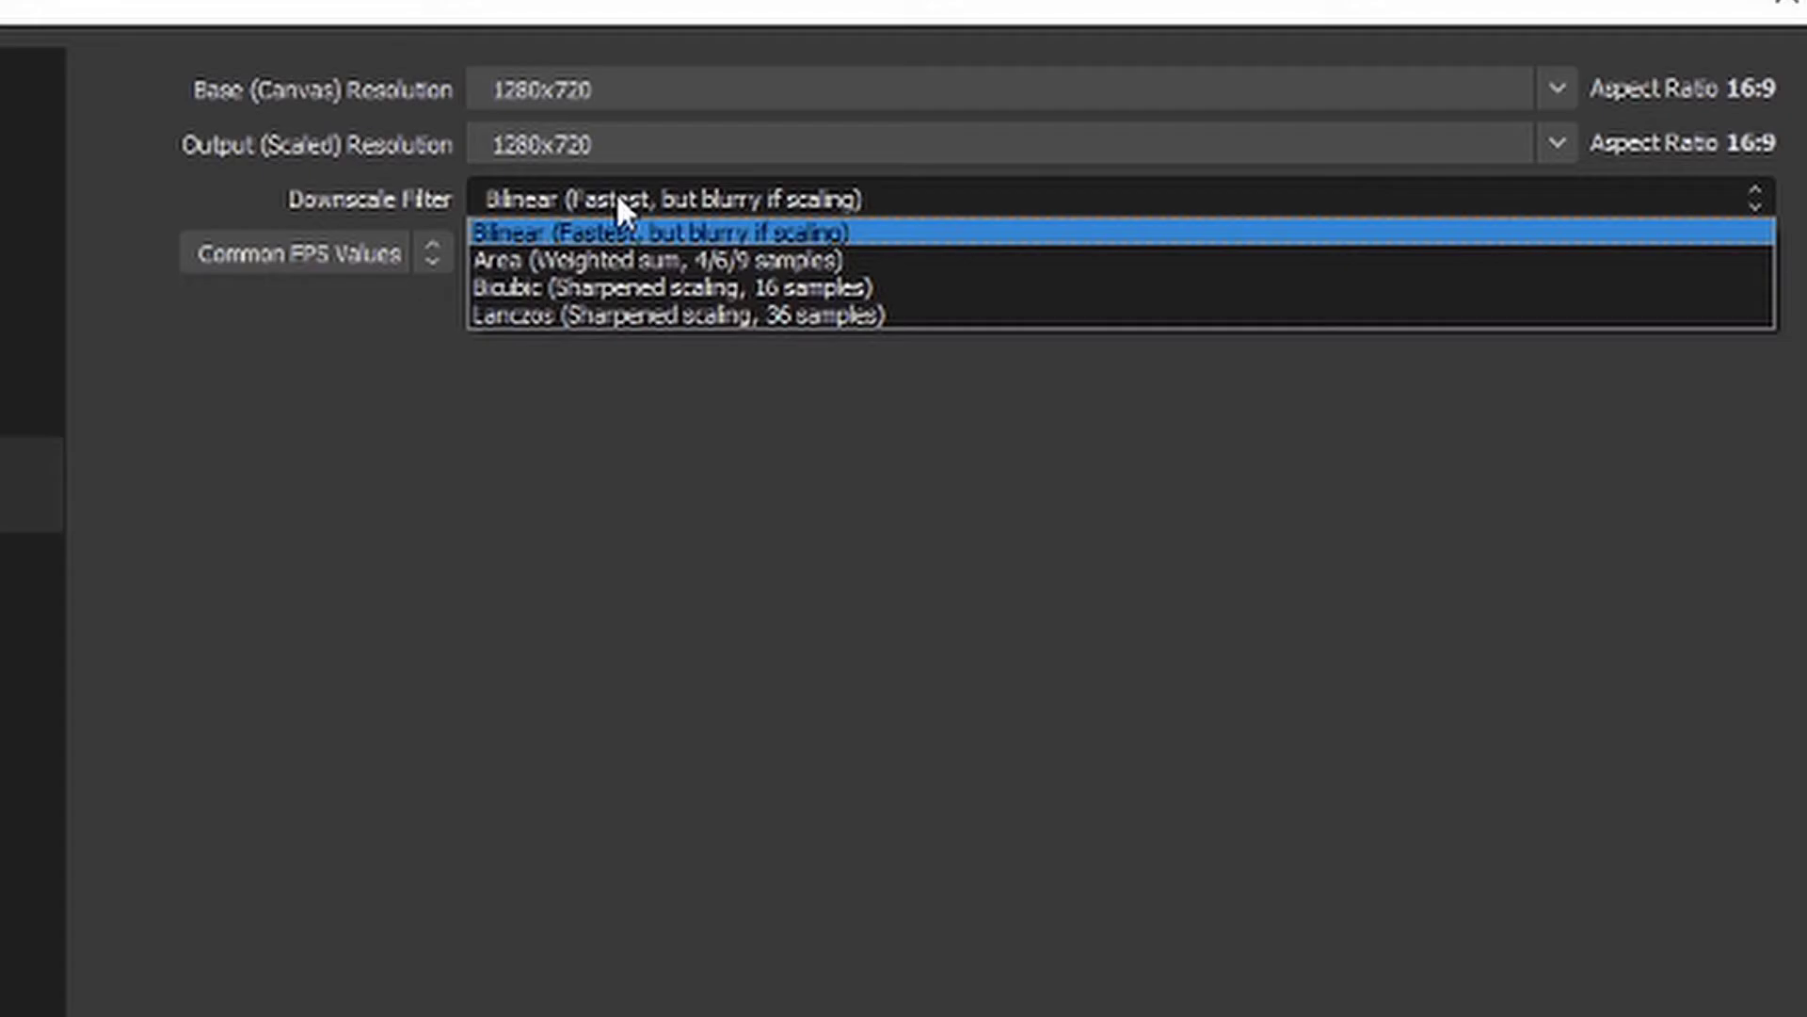
{"action": "left_click", "coordinate": [618, 197]}
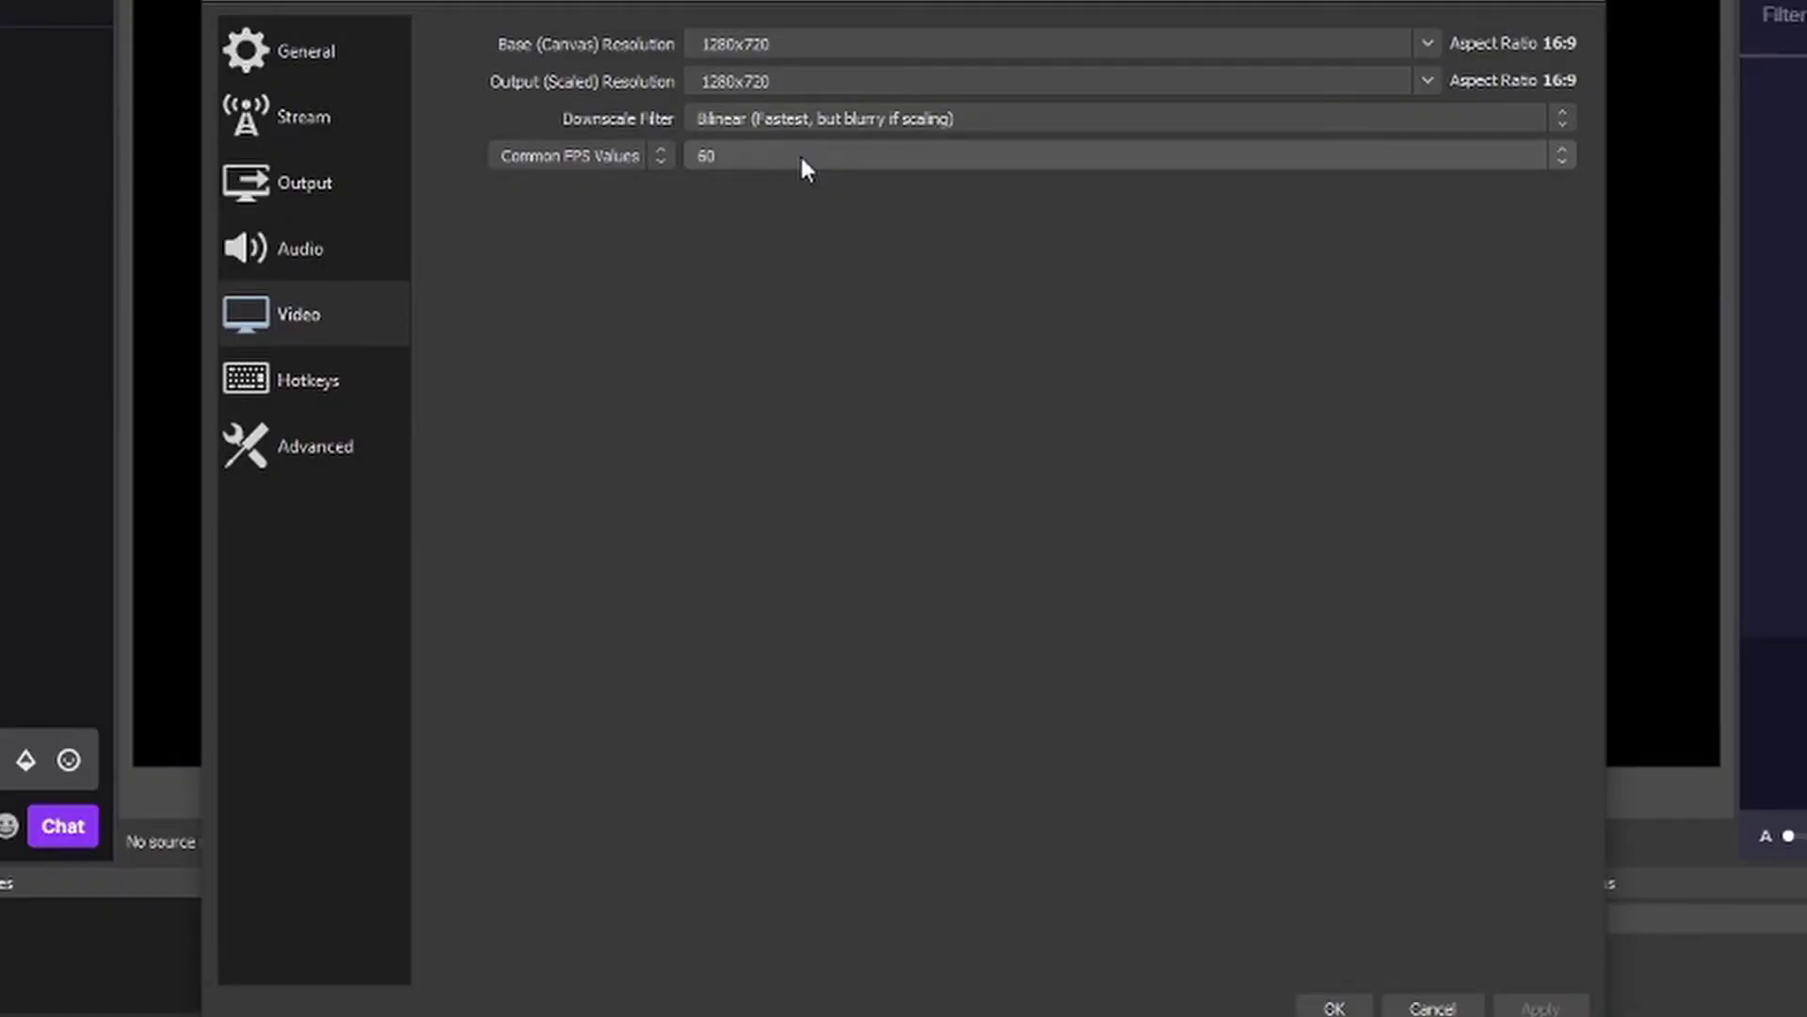
Keep Output Mode on Advanced and bring up the streaming encoder choices, NVENC H.264 (new) and x264
{"action": "left_click", "coordinate": [512, 337]}
{"action": "left_click", "coordinate": [321, 187]}
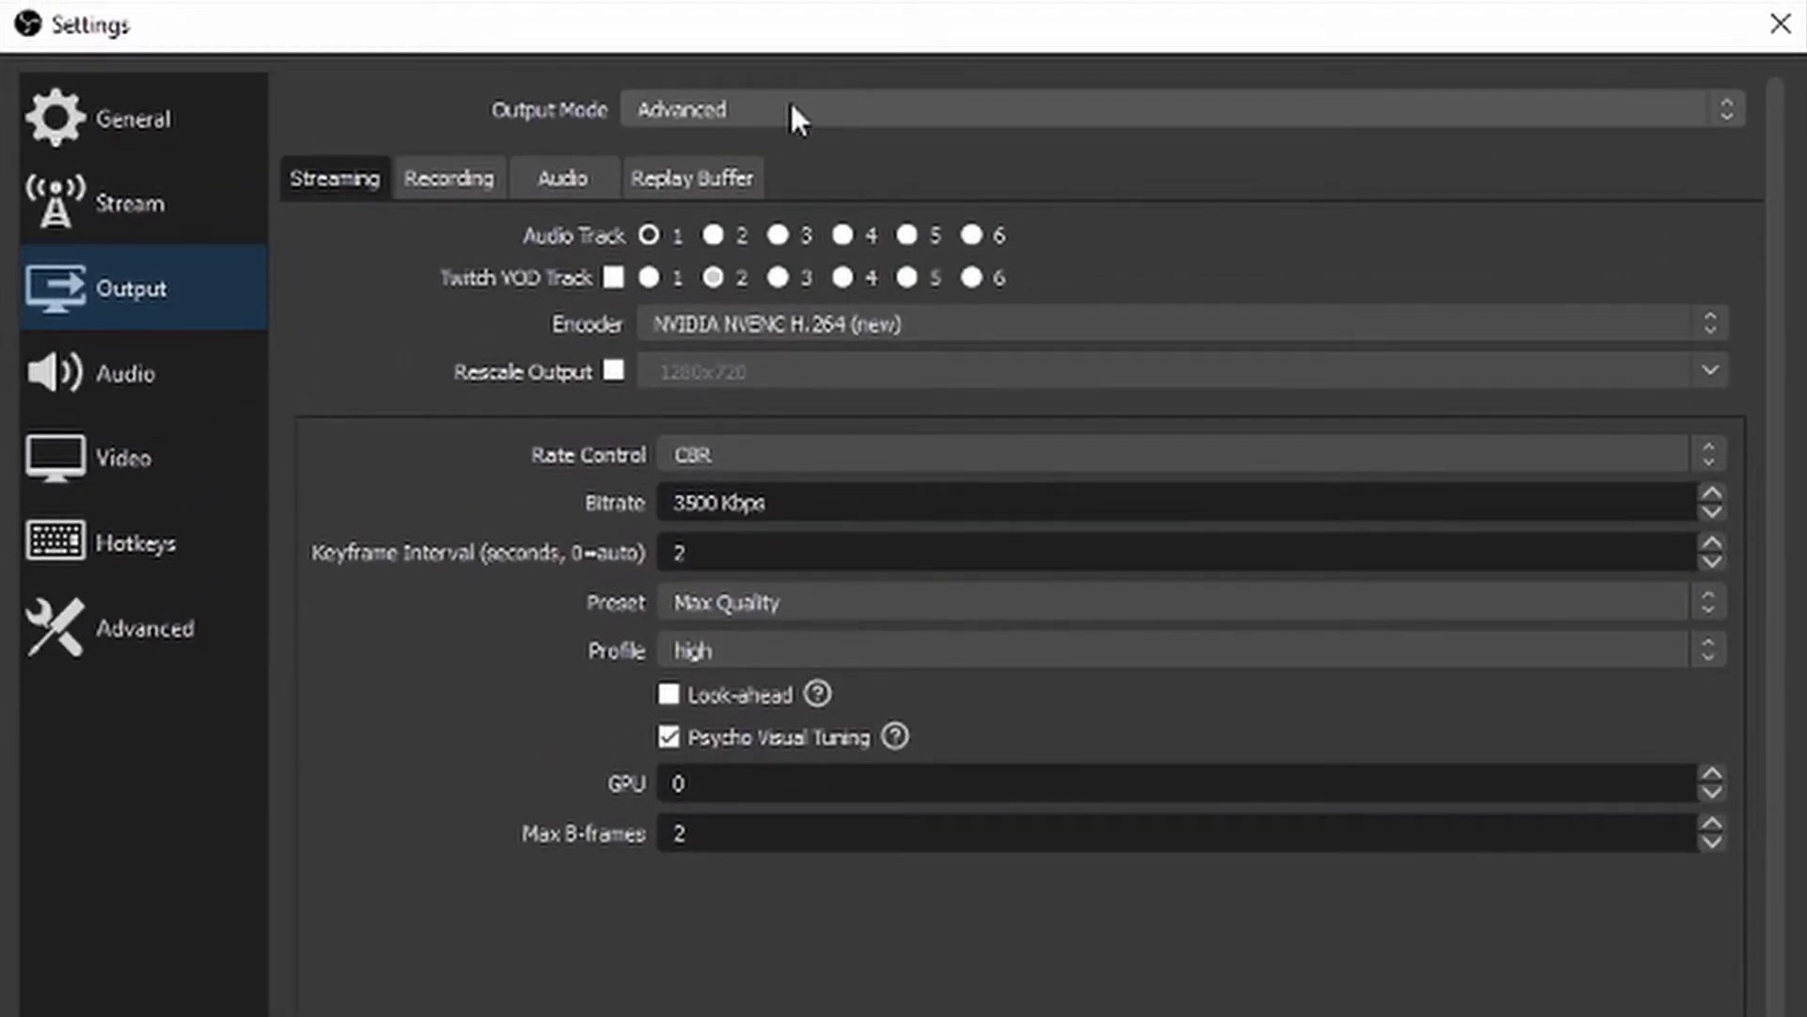
{"action": "left_click", "coordinate": [795, 111]}
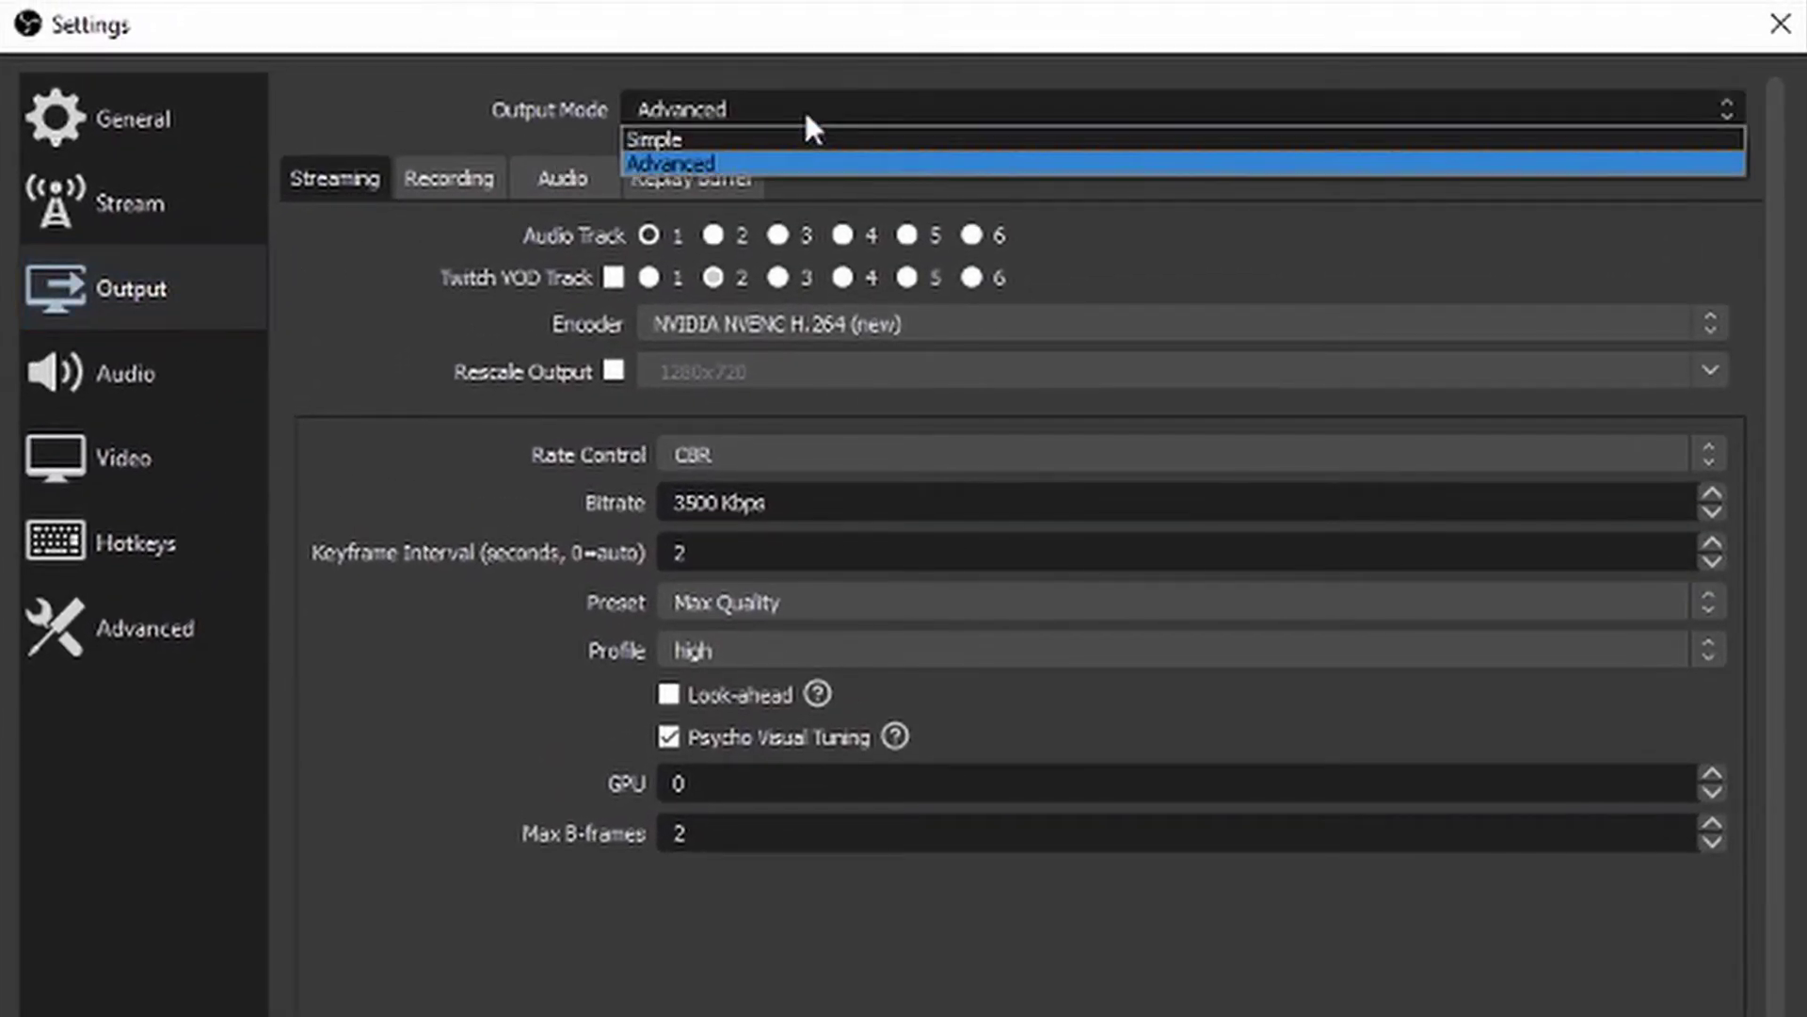
{"action": "left_click", "coordinate": [767, 167]}
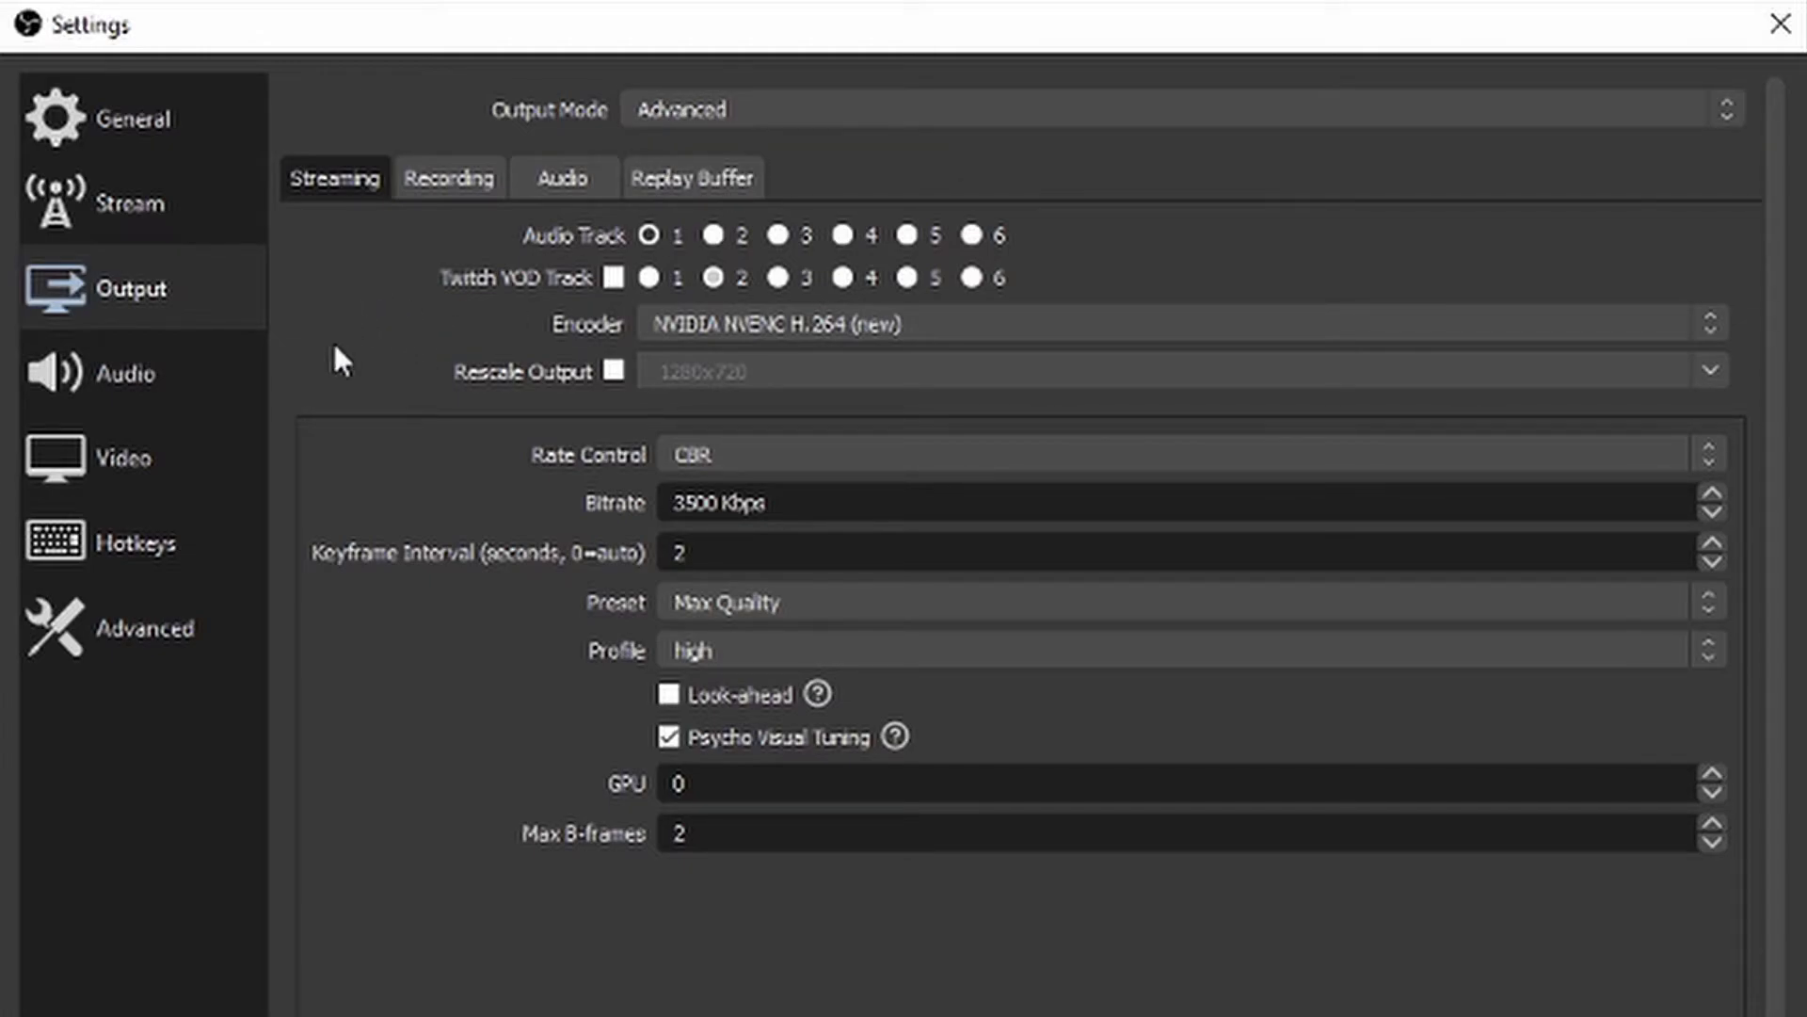
{"action": "left_click", "coordinate": [994, 320]}
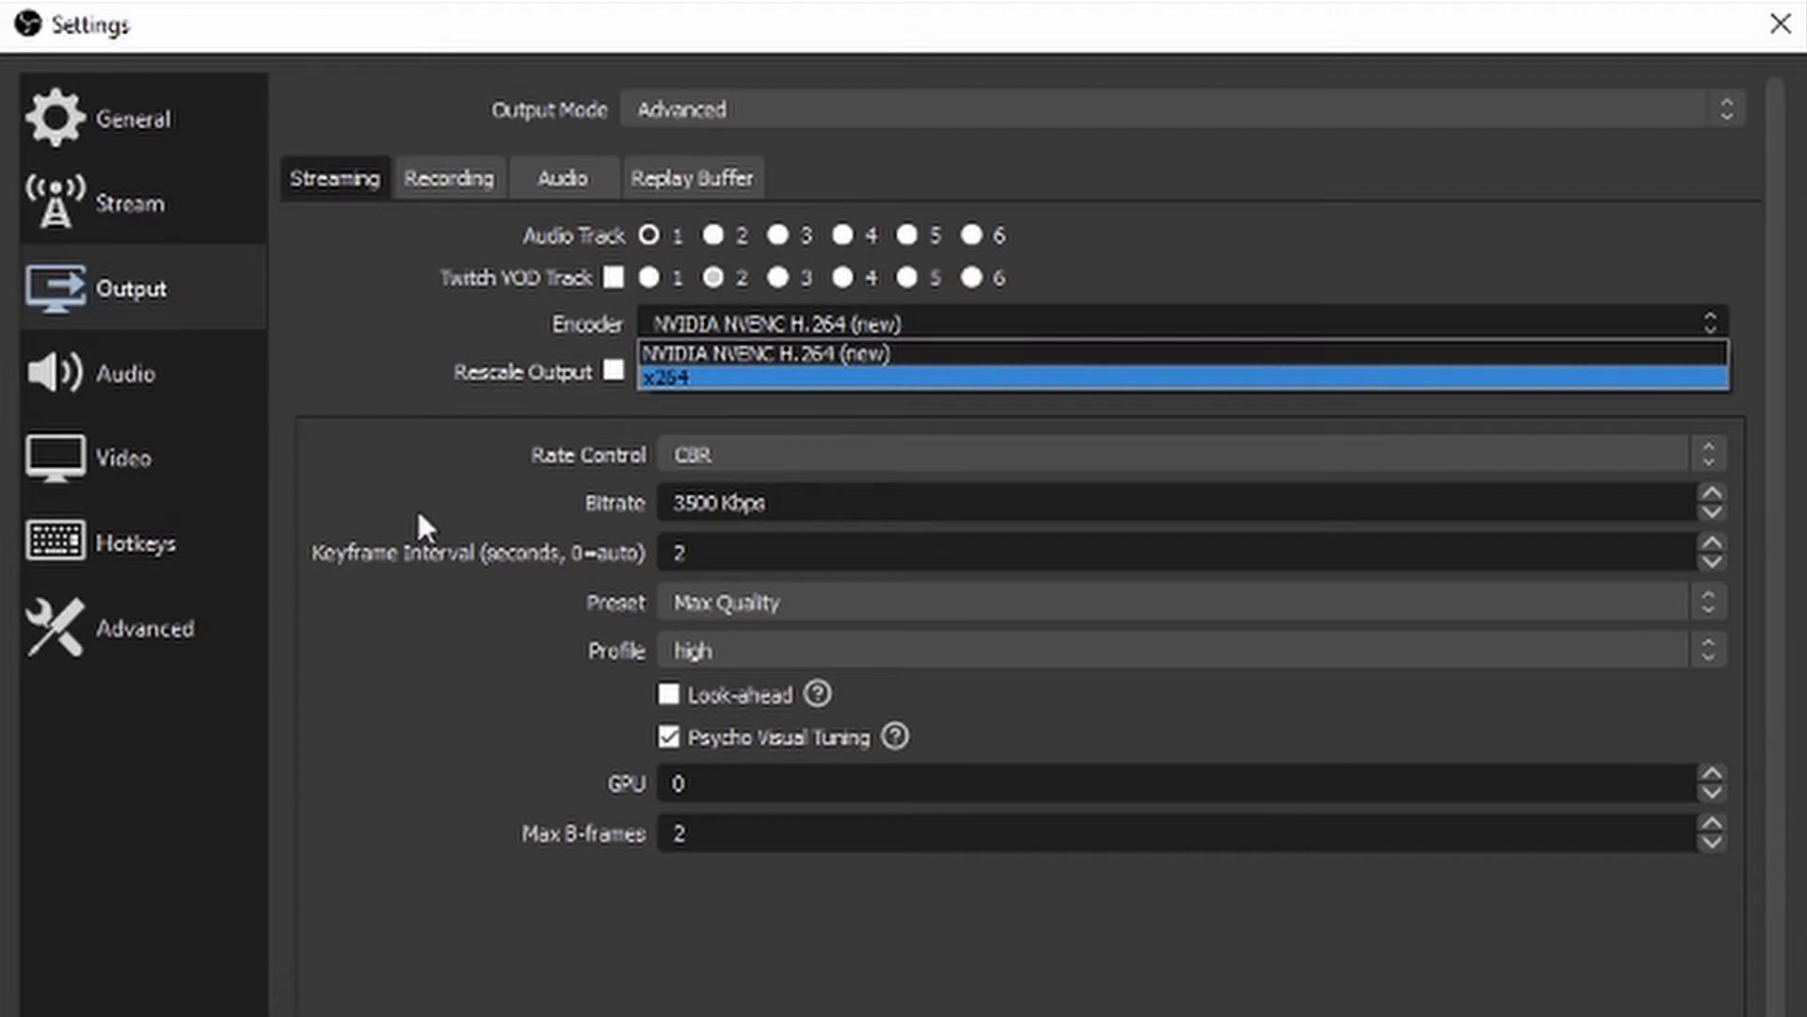
Leave NVIDIA NVENC H.264 (new) with CBR 3500 Kbps and check the Max Quality preset
{"action": "left_click", "coordinate": [435, 533]}
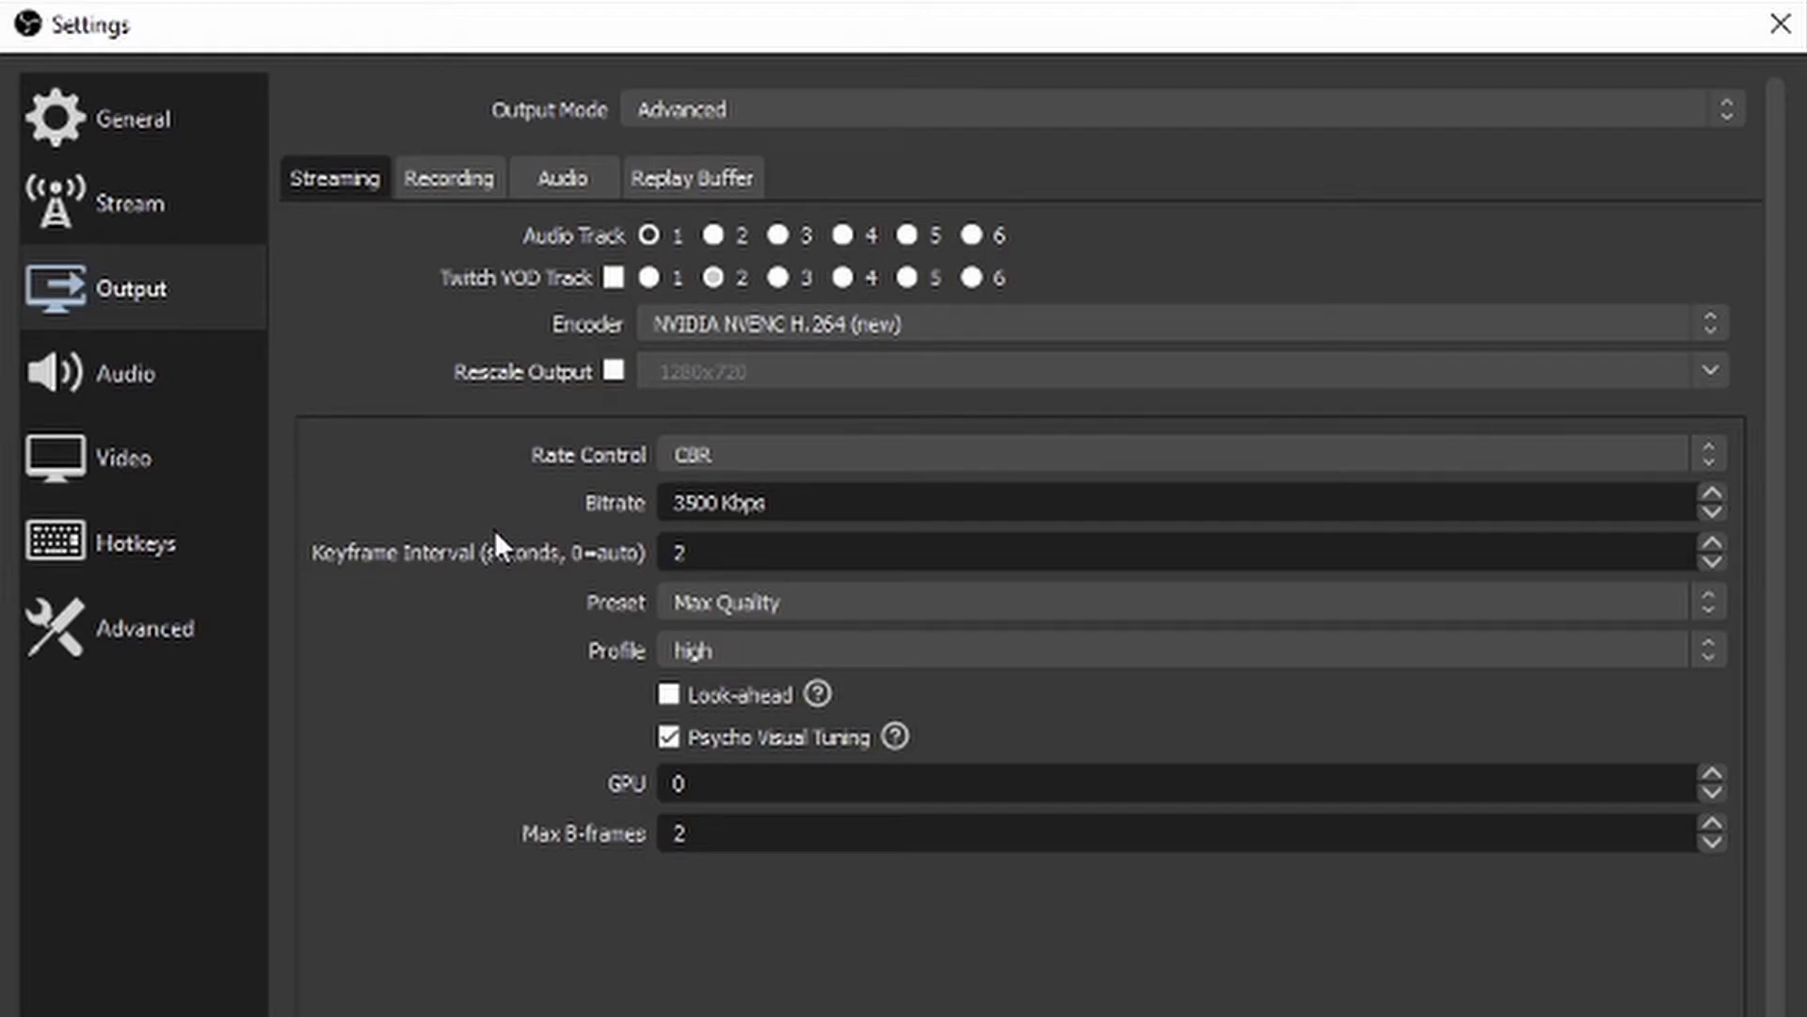
{"action": "left_click", "coordinate": [768, 594]}
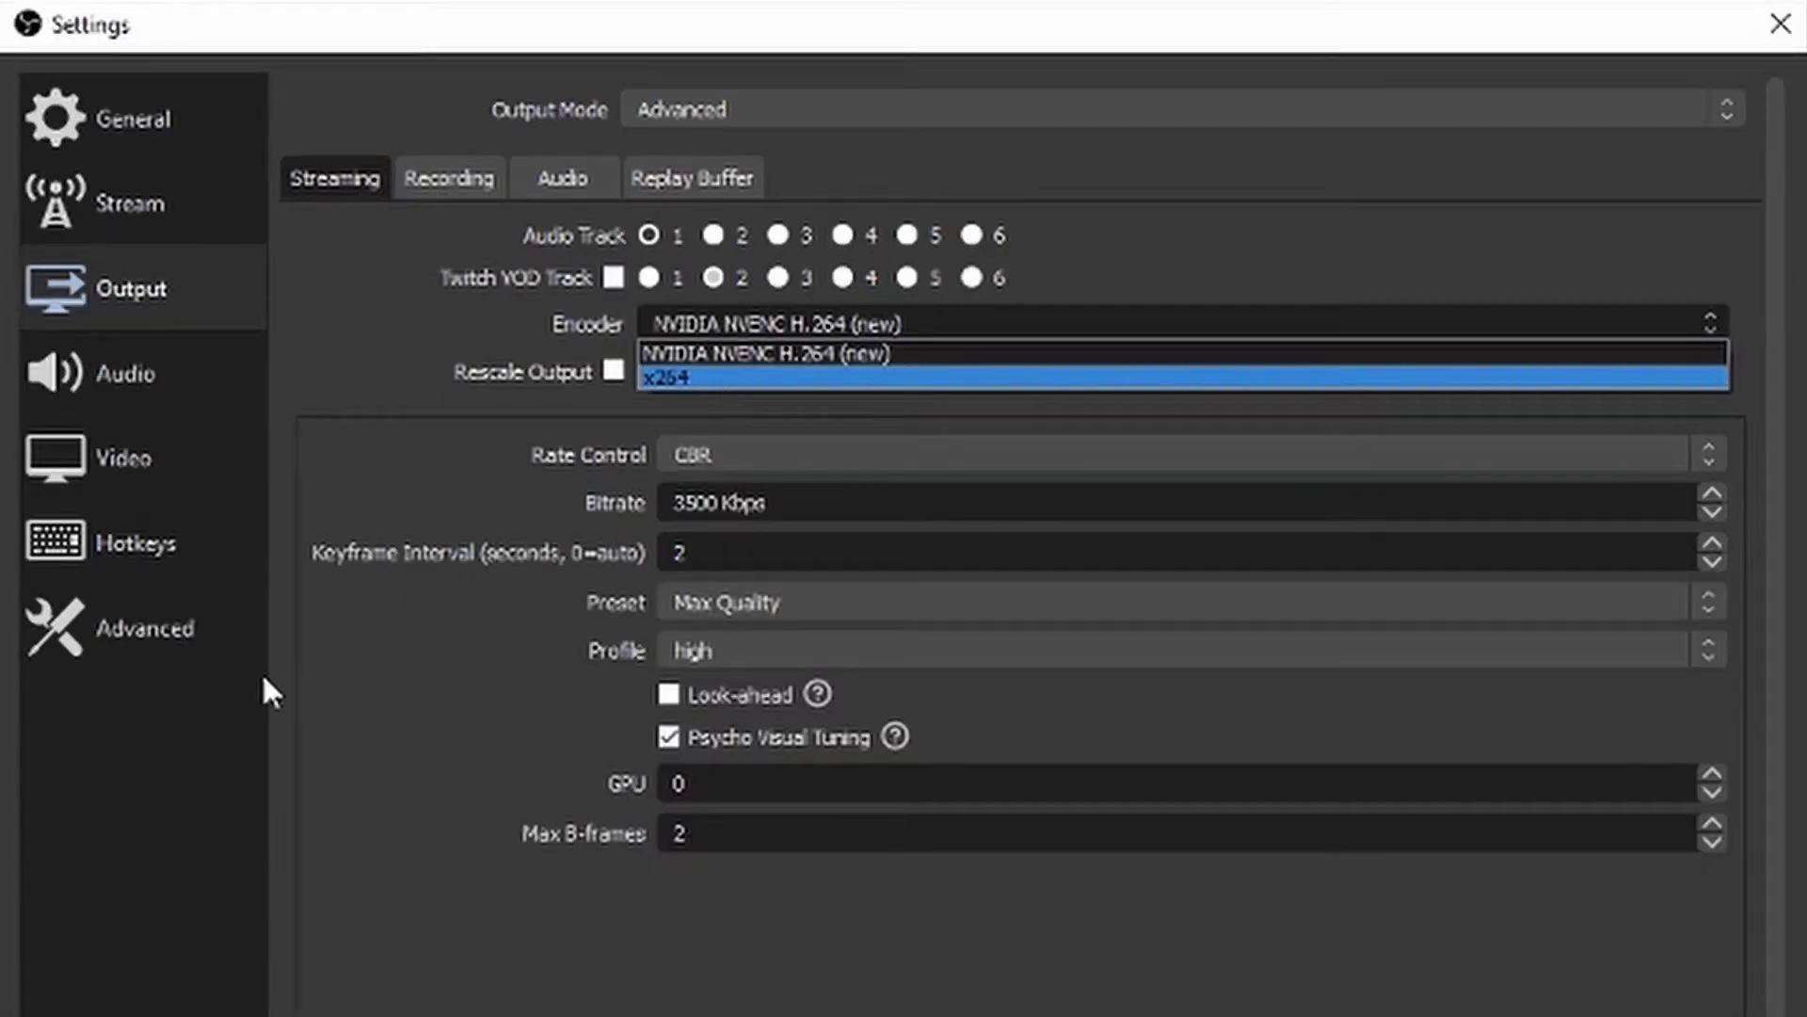
{"action": "left_click", "coordinate": [416, 626]}
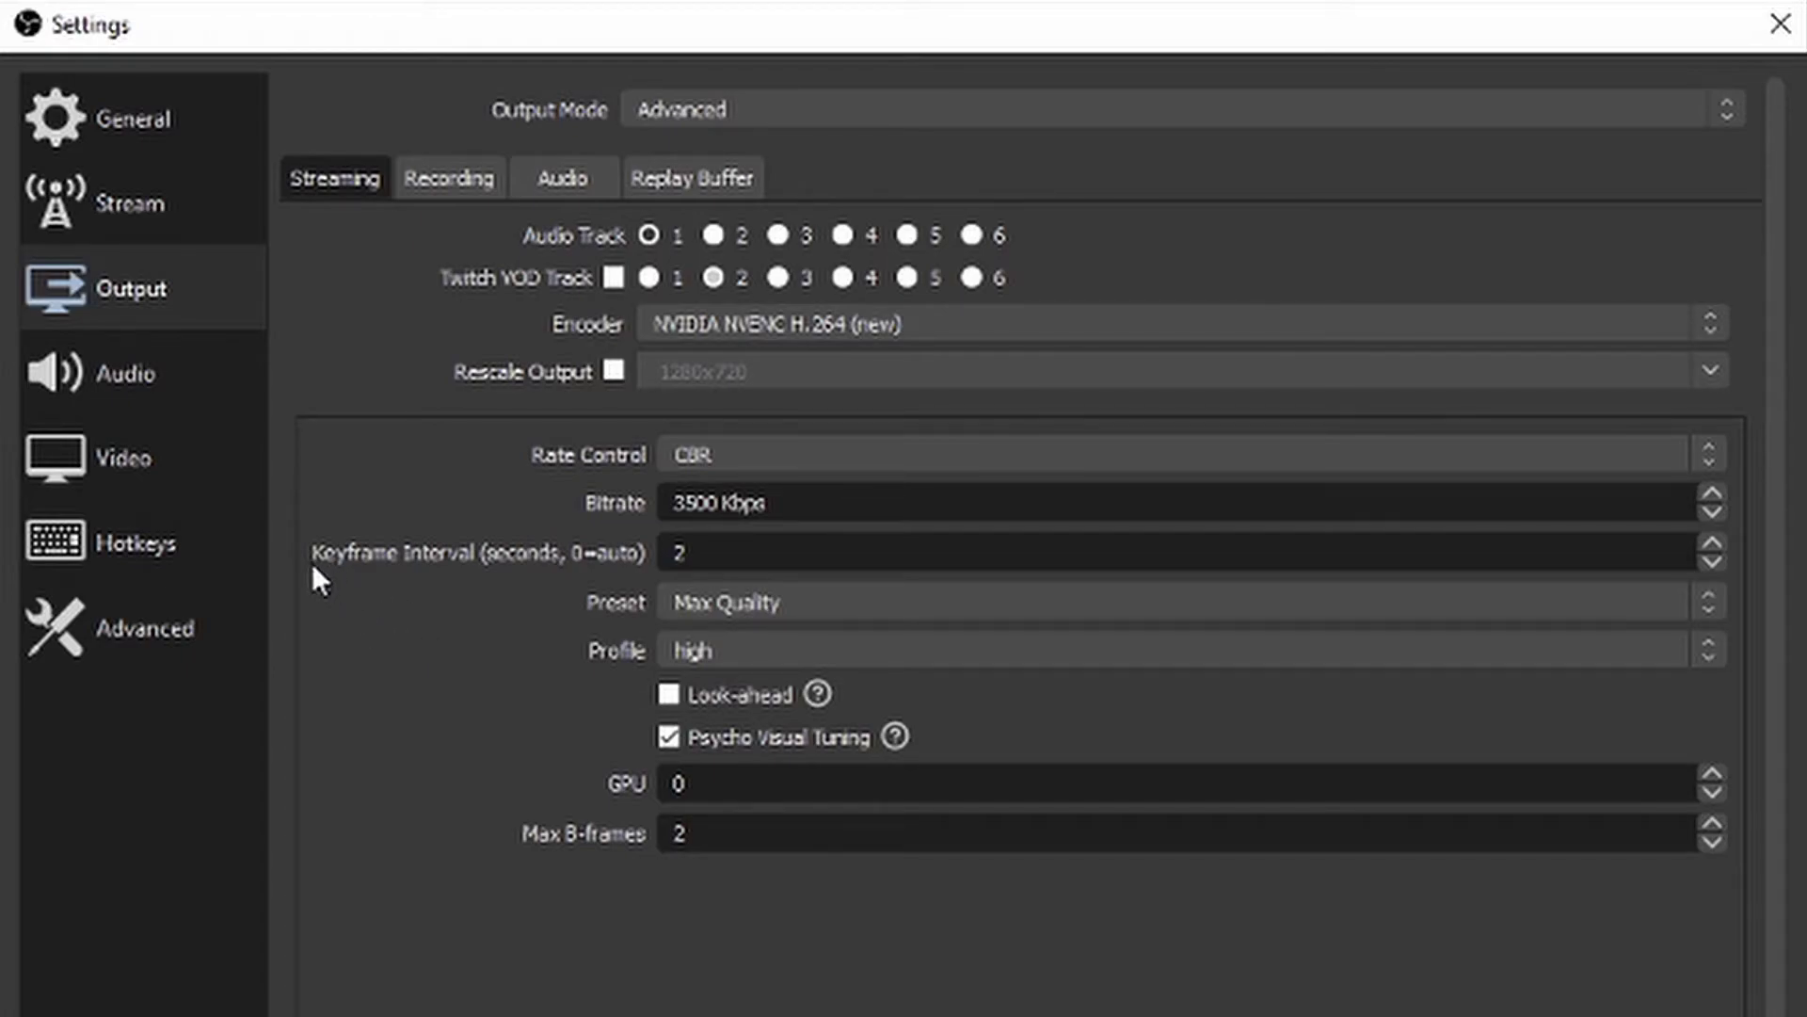
Show the Advanced page: Above Normal process priority and Direct3D 11 renderer
{"action": "left_click", "coordinate": [117, 623]}
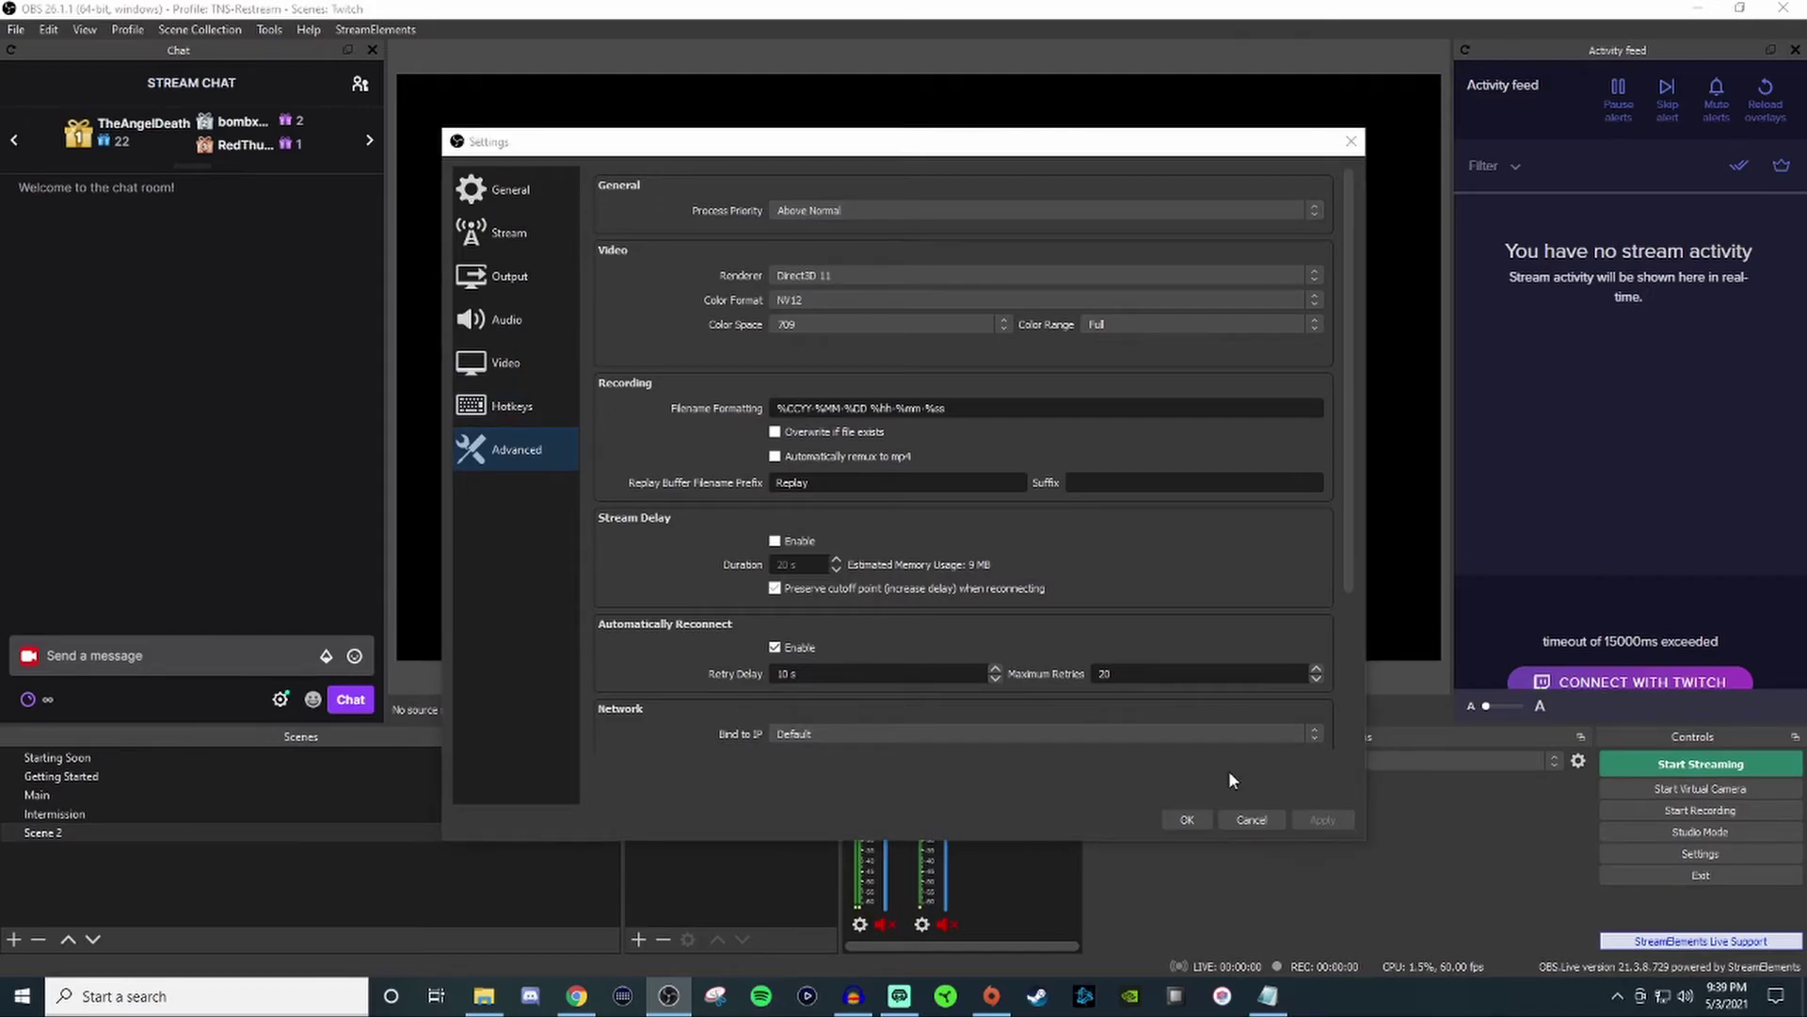
Cancel the Settings dialog, discarding any changes
{"action": "left_click", "coordinate": [1254, 819]}
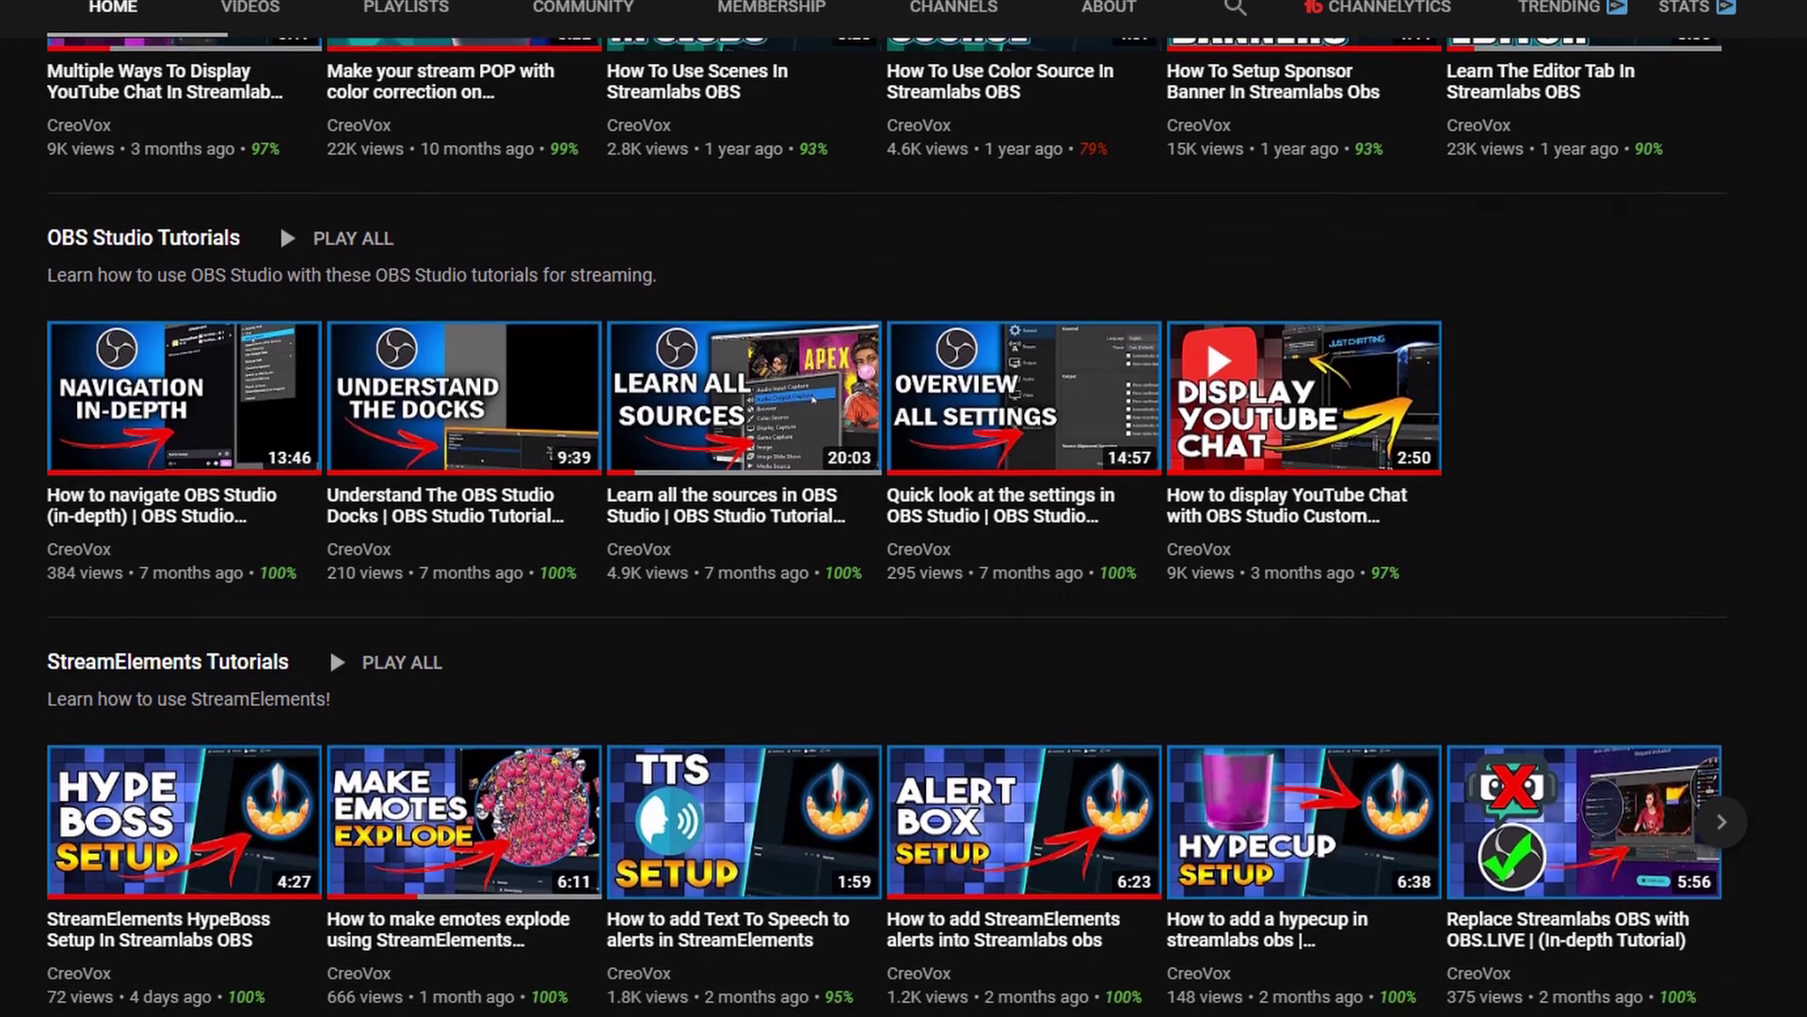
Scroll the CreoVox home page down to the Learn Streaming Software and Additional Streaming Playlists rows
{"action": "scroll", "coordinate": [897, 528], "scroll_direction": "down", "scroll_amount": 3}
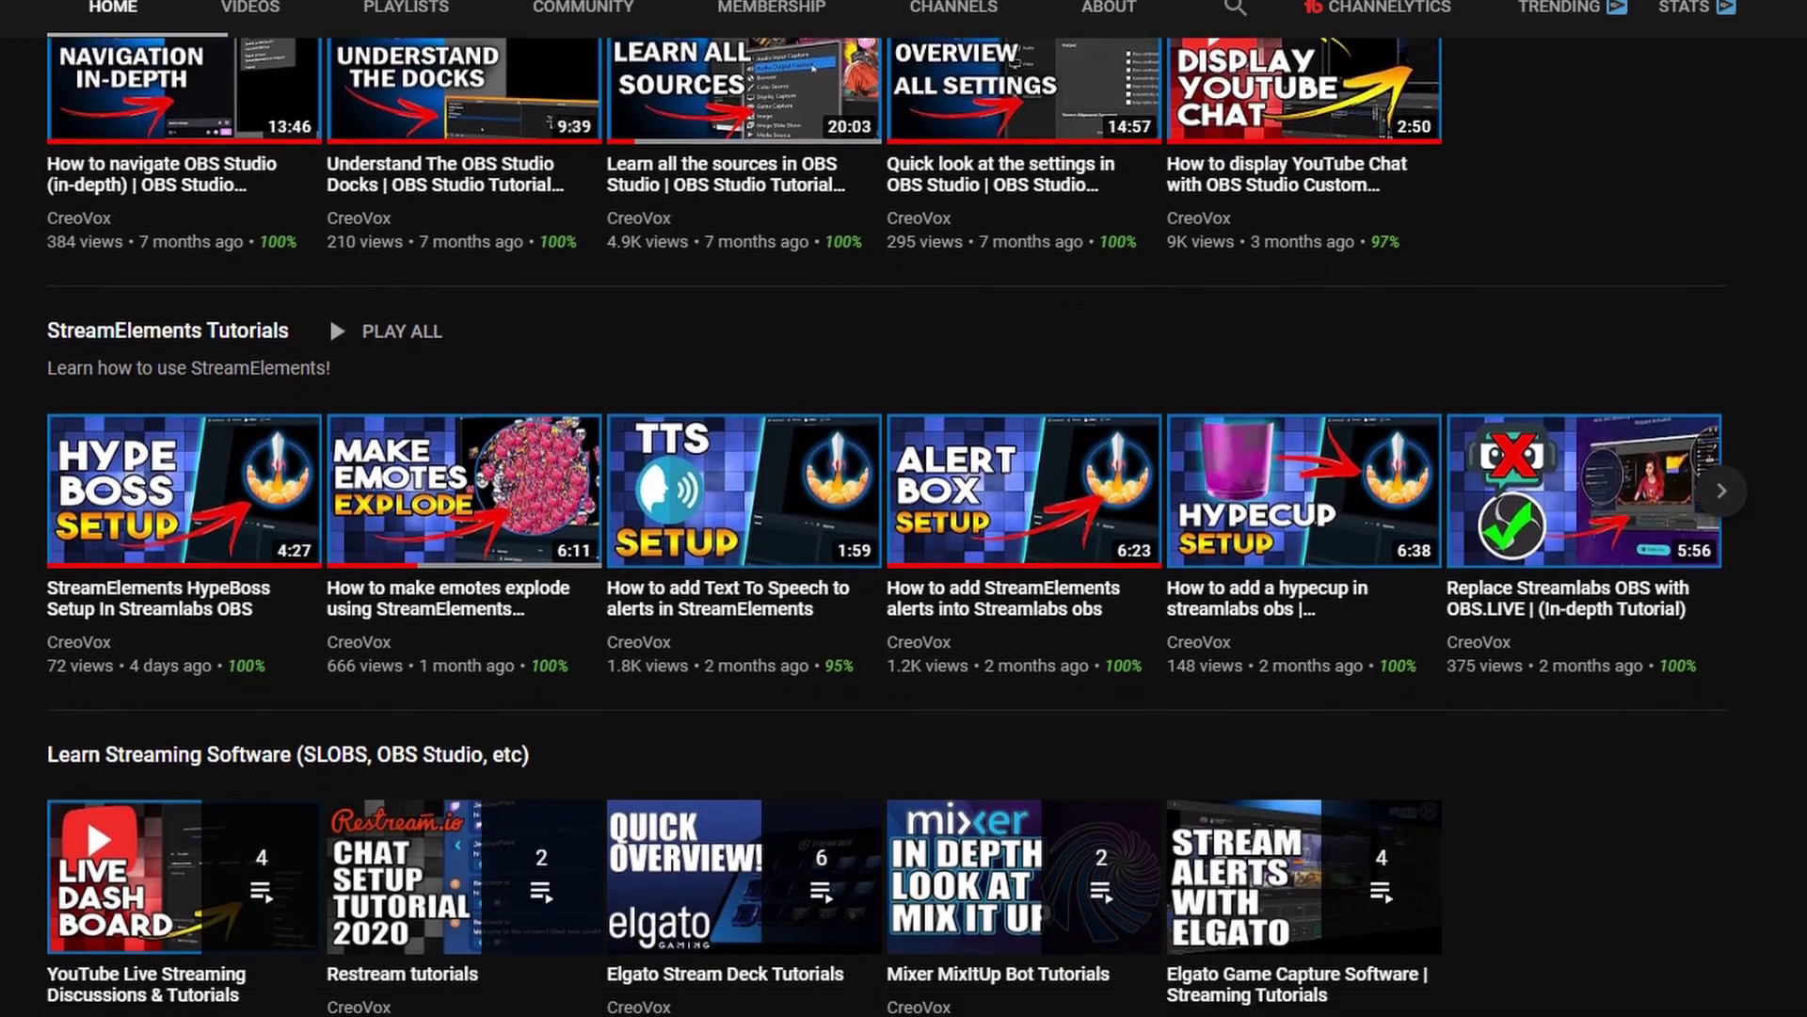
{"action": "scroll", "coordinate": [896, 527], "scroll_direction": "down", "scroll_amount": 3}
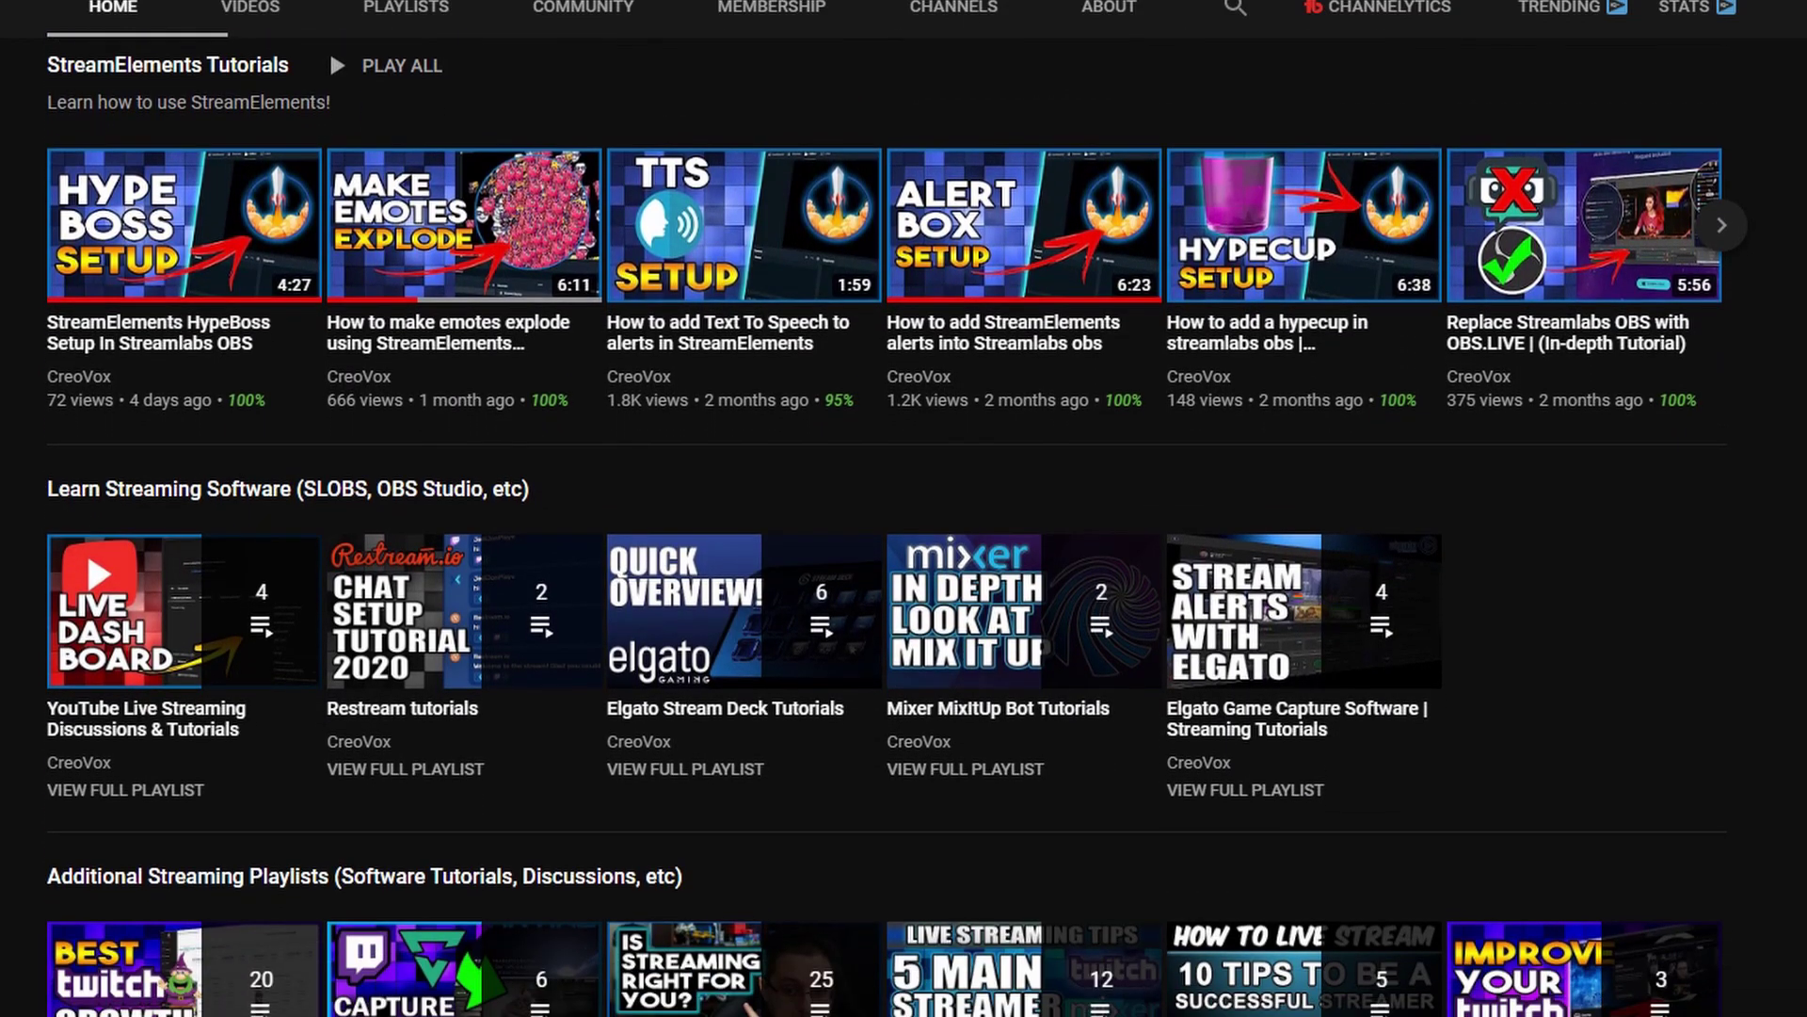